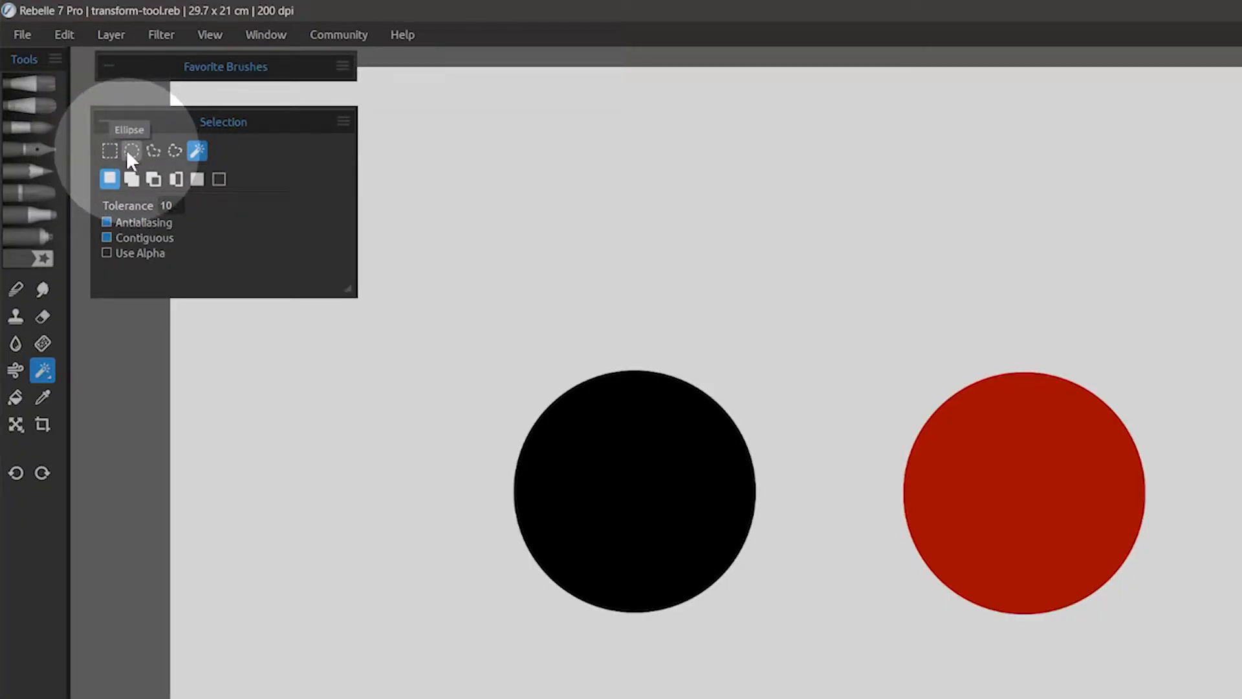
Move the black ball with the Transform tool so it covers most of the red ball, and apply the move.
{"action": "left_click", "coordinate": [110, 151]}
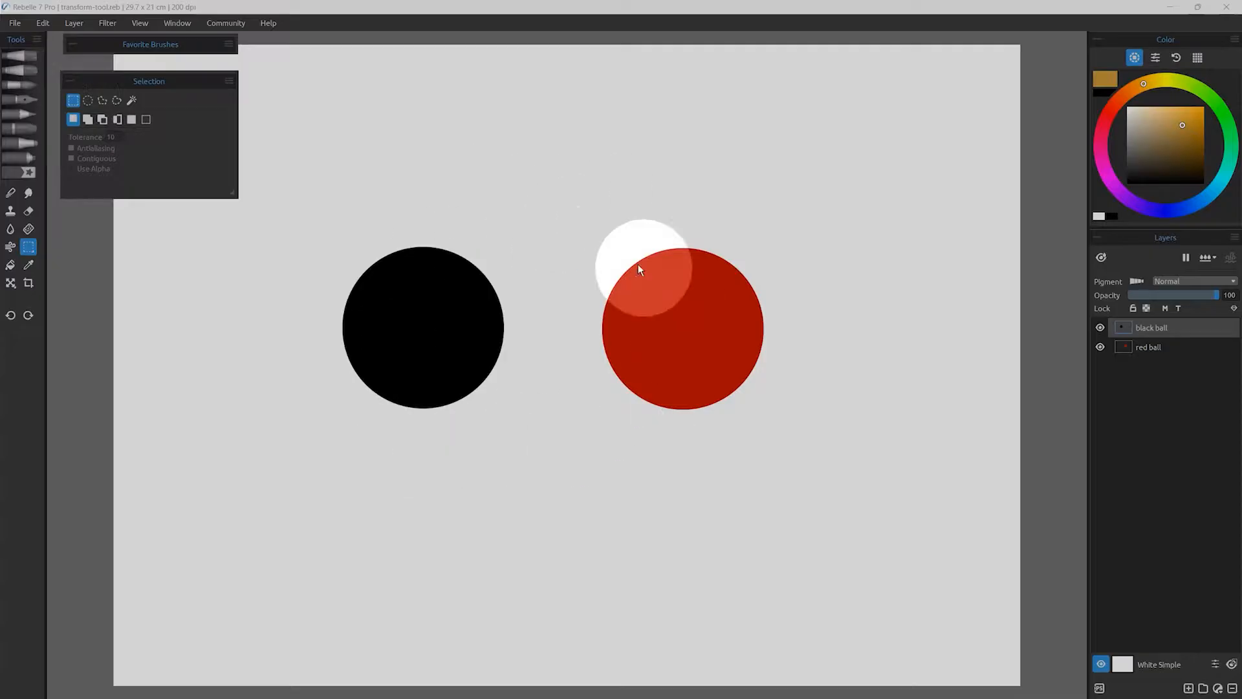
{"action": "left_click", "coordinate": [12, 285]}
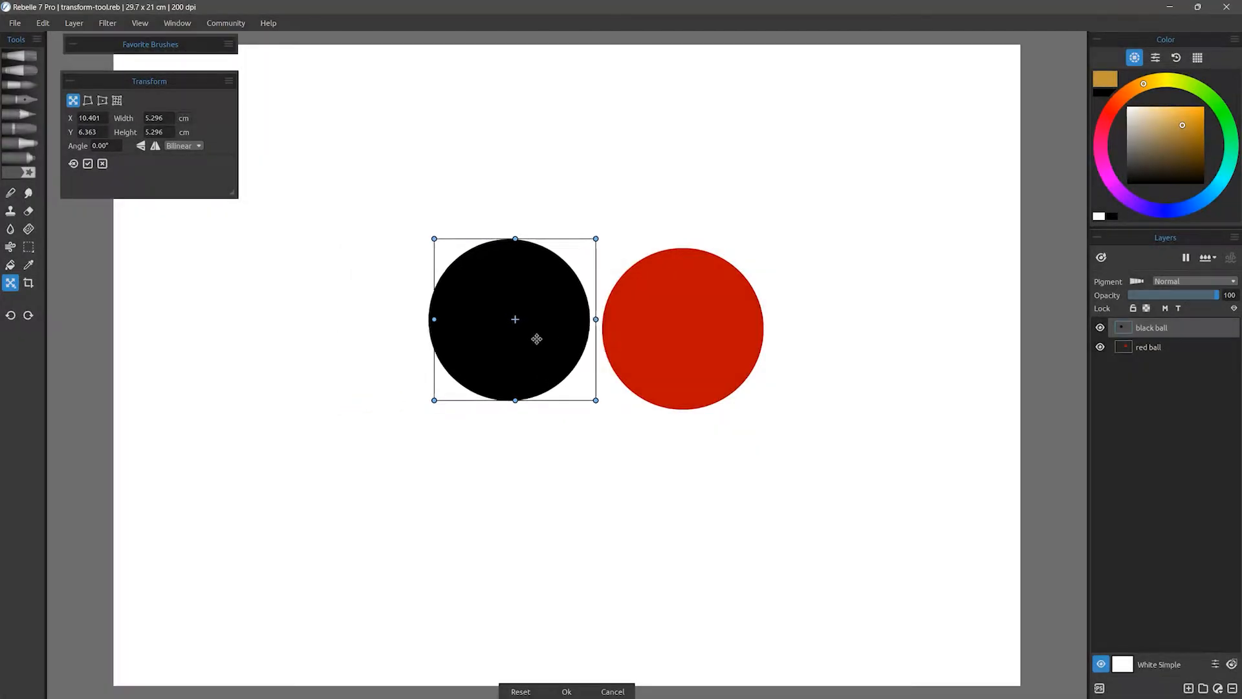
{"action": "left_click_drag", "start_coordinate": [535, 335], "coordinate": [686, 354]}
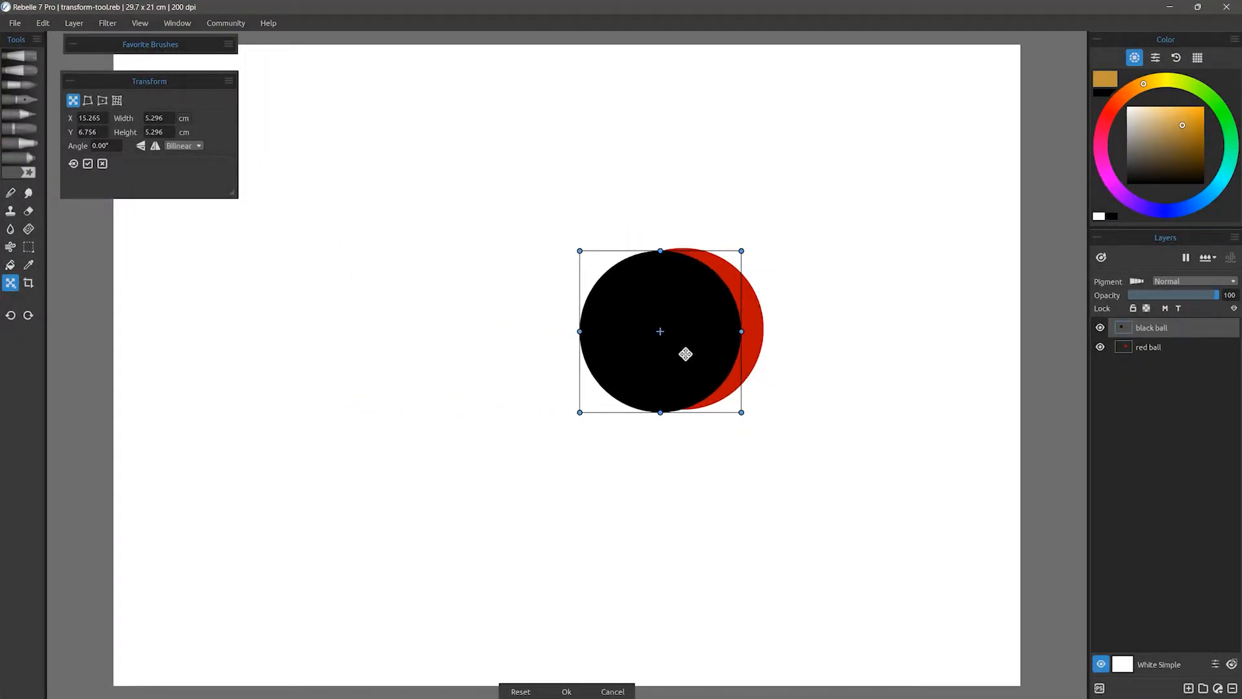
{"action": "left_click", "coordinate": [566, 691]}
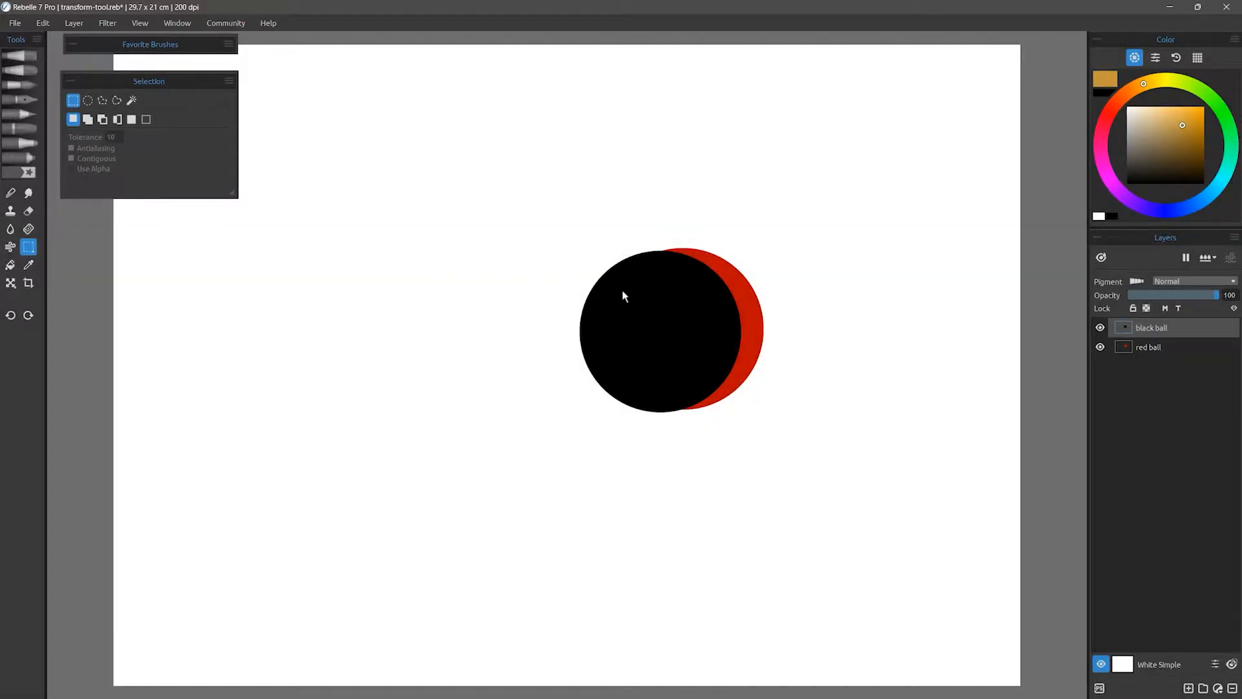
Select a square area in the middle of the black ball, delete its contents, and deselect.
{"action": "left_click_drag", "start_coordinate": [618, 286], "coordinate": [706, 373]}
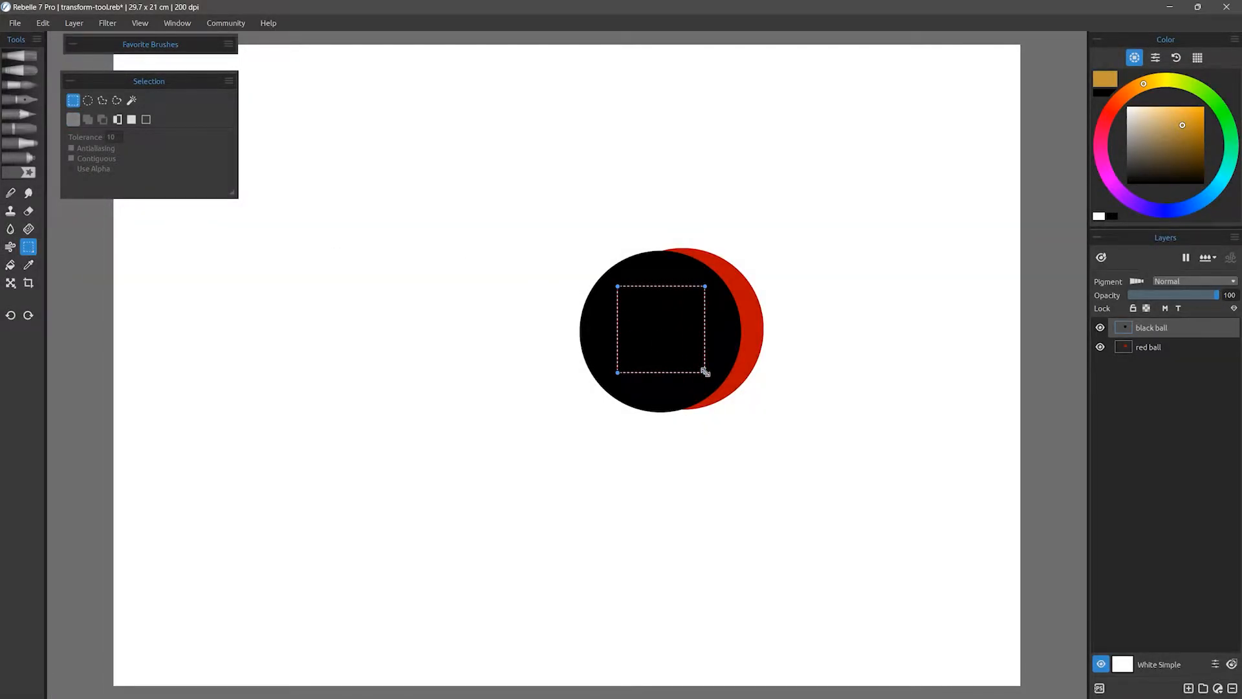
{"action": "key", "text": "Delete"}
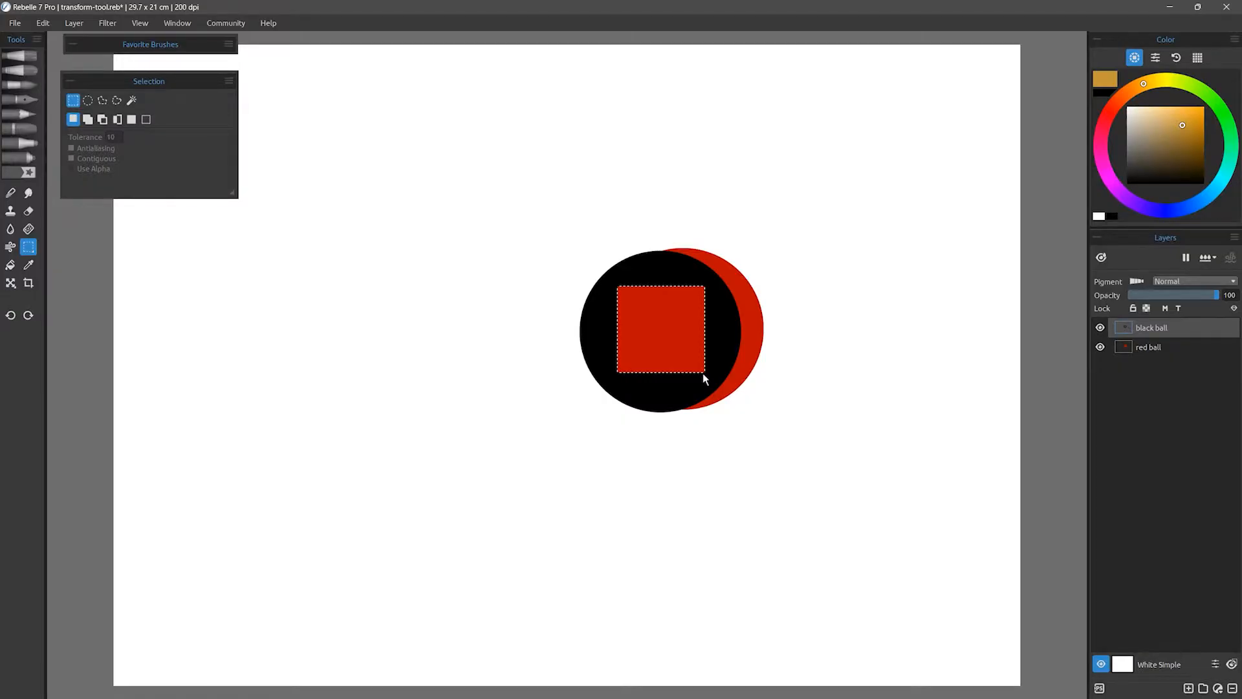
{"action": "left_click", "coordinate": [522, 346]}
{"action": "left_click", "coordinate": [45, 22]}
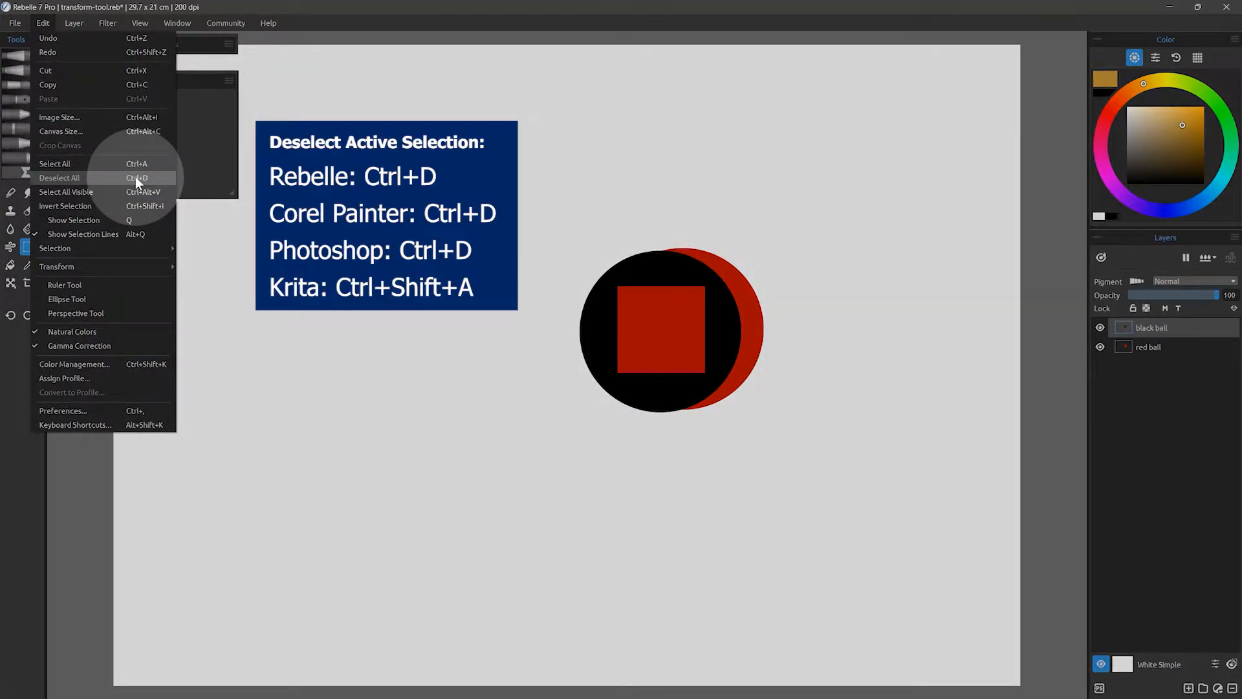
{"action": "left_click", "coordinate": [135, 177]}
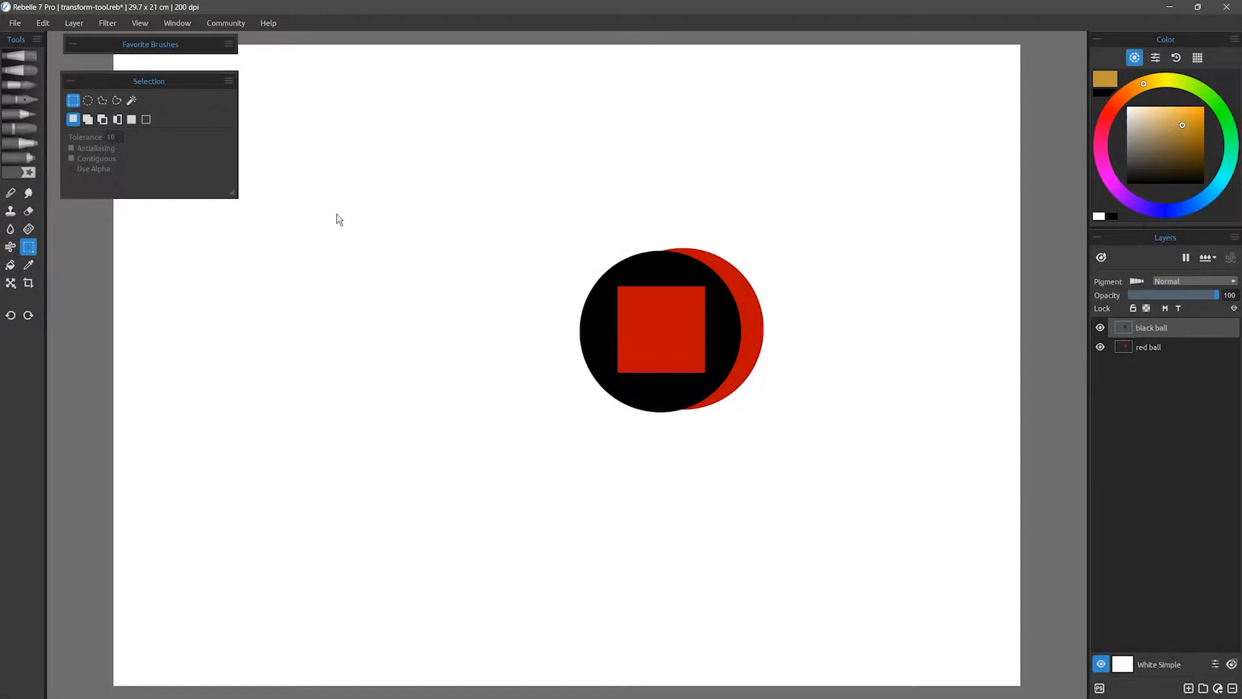
Move the black ball with the Transform tool so its square hole only partly overlaps the red ball.
{"action": "left_click", "coordinate": [11, 282]}
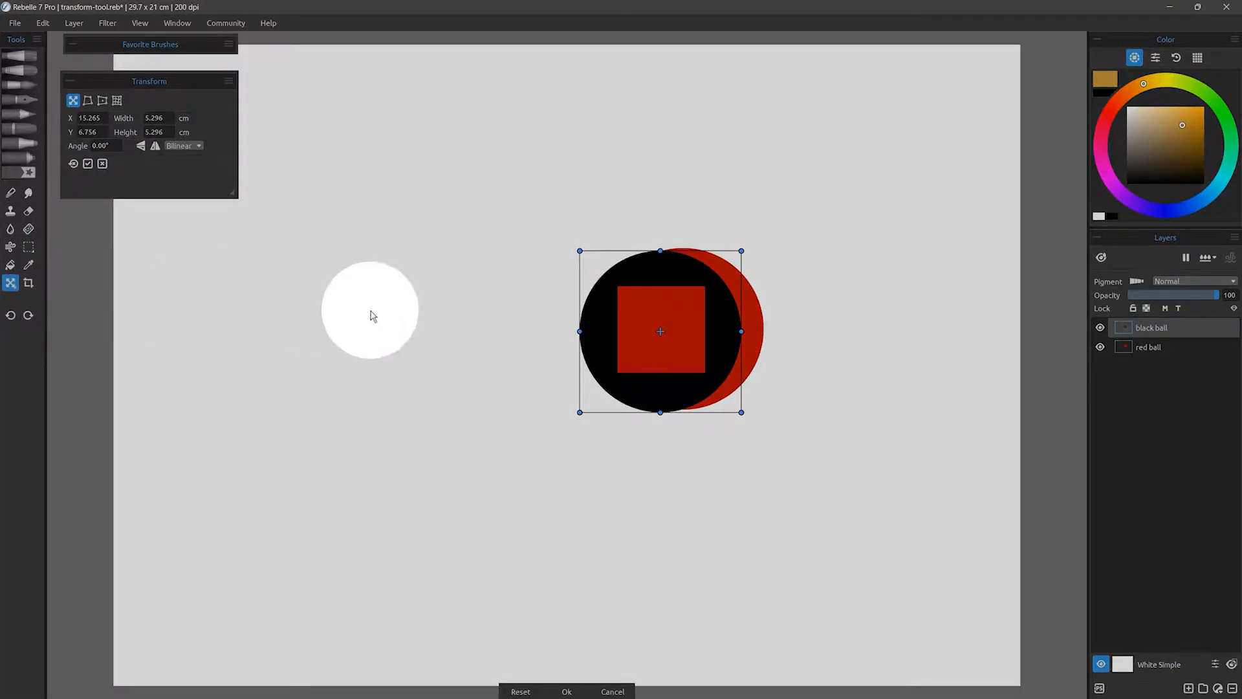
{"action": "left_click_drag", "start_coordinate": [595, 352], "coordinate": [529, 349]}
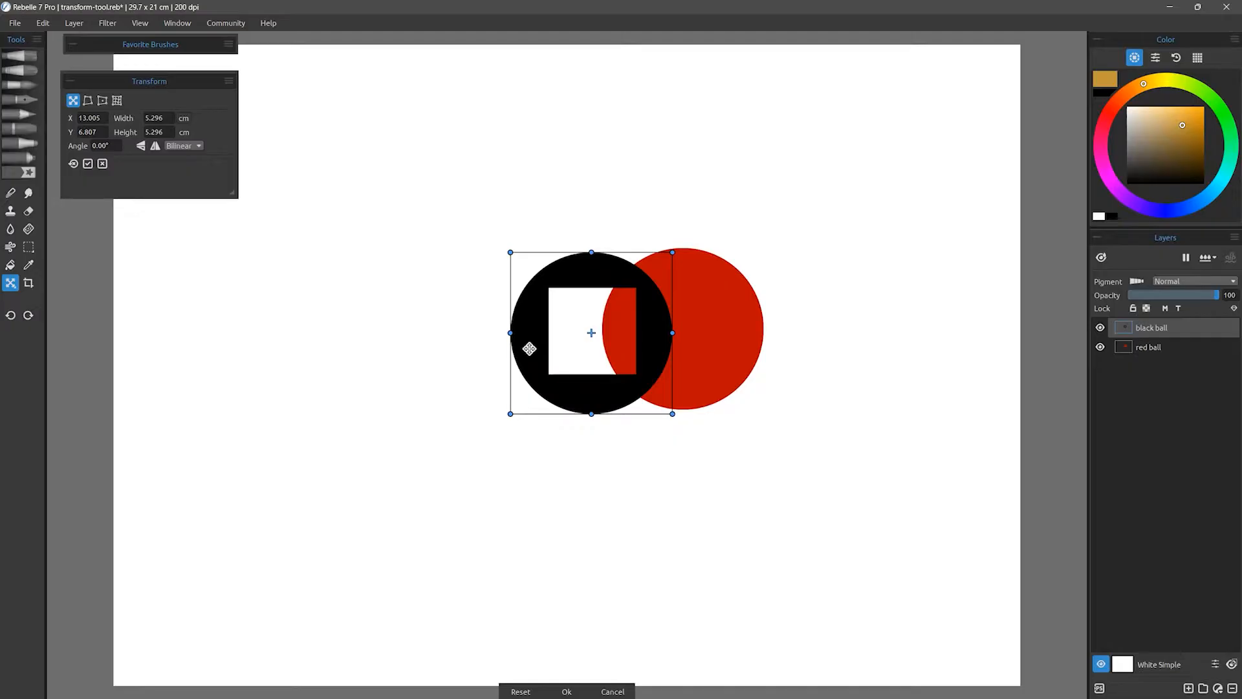
Make a rectangular selection inside the black ball's square hole and fill it with dark blue.
{"action": "left_click", "coordinate": [28, 251]}
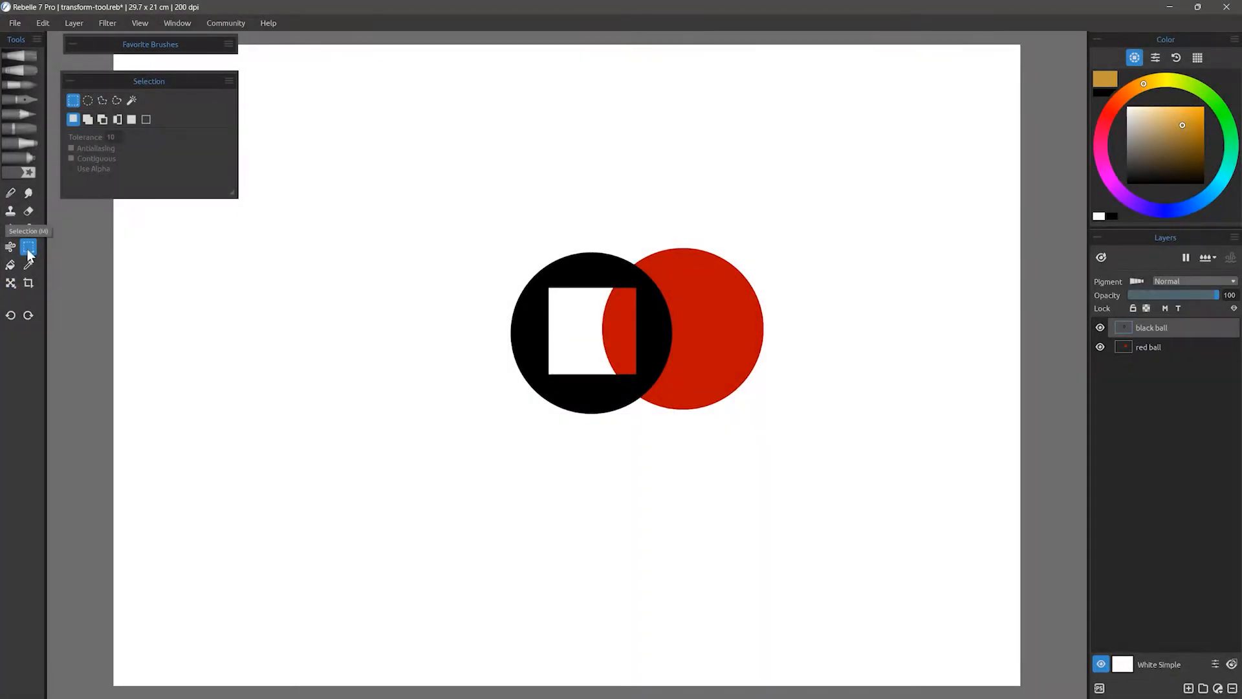
{"action": "left_click_drag", "start_coordinate": [559, 298], "coordinate": [625, 360]}
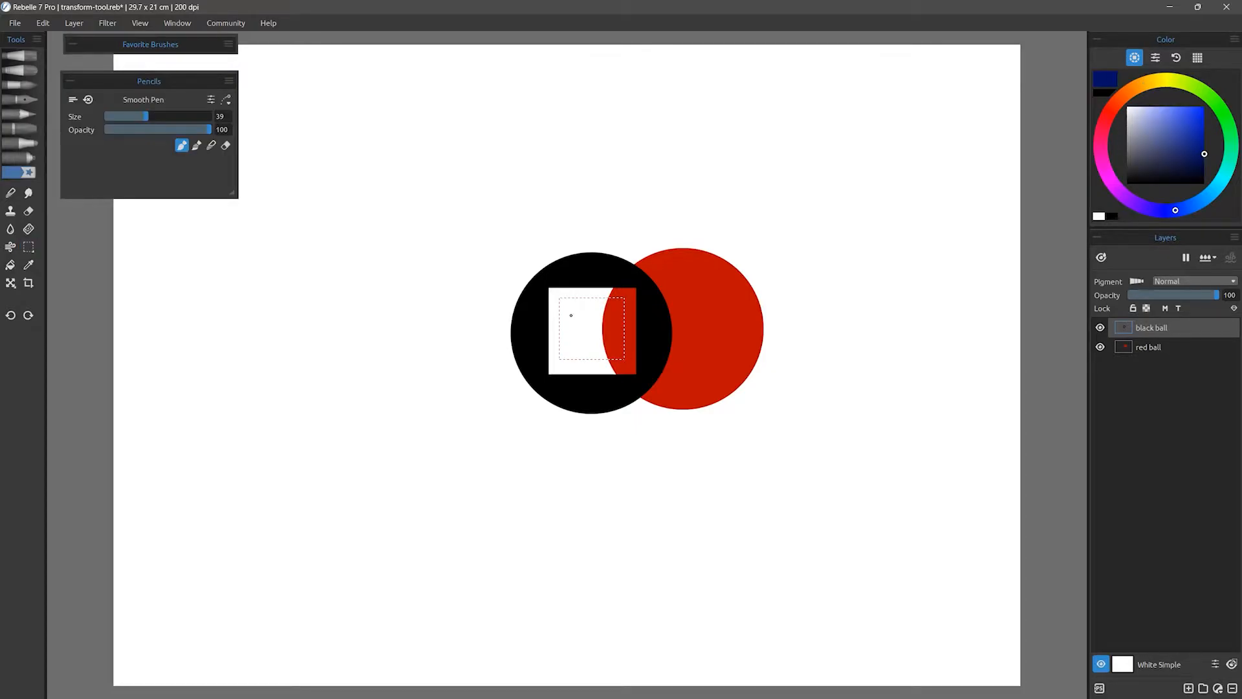
{"action": "left_click_drag", "start_coordinate": [568, 314], "coordinate": [601, 335]}
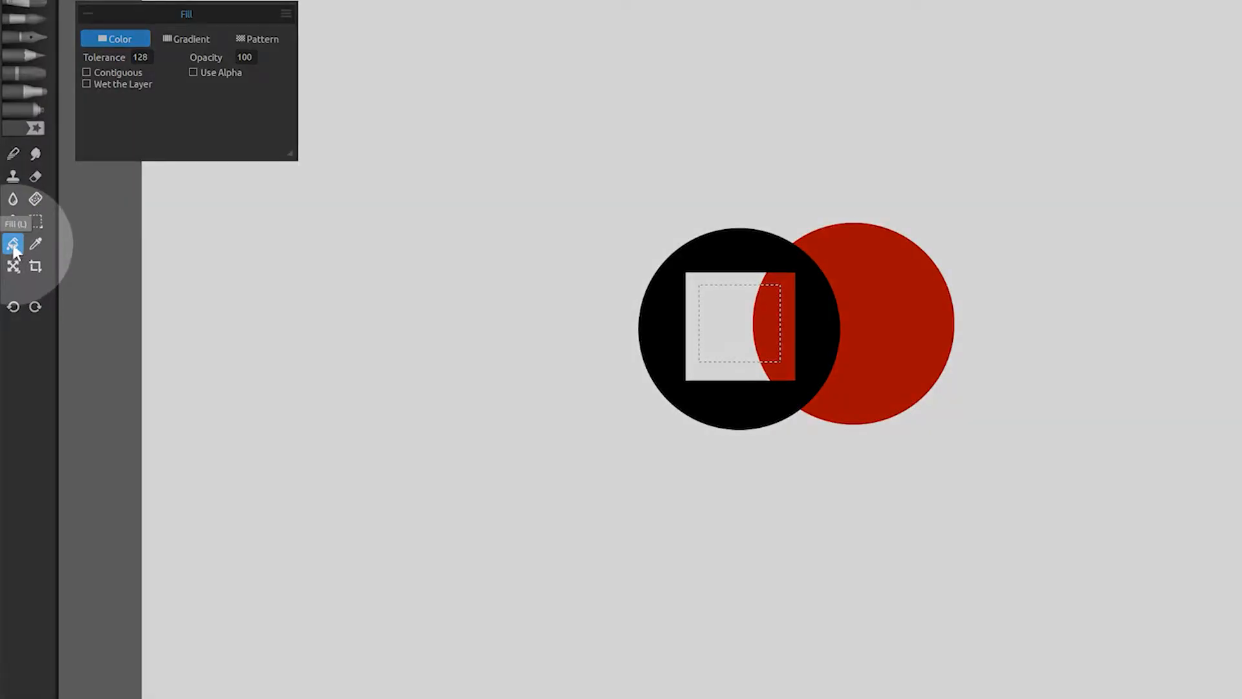
{"action": "left_click", "coordinate": [587, 330]}
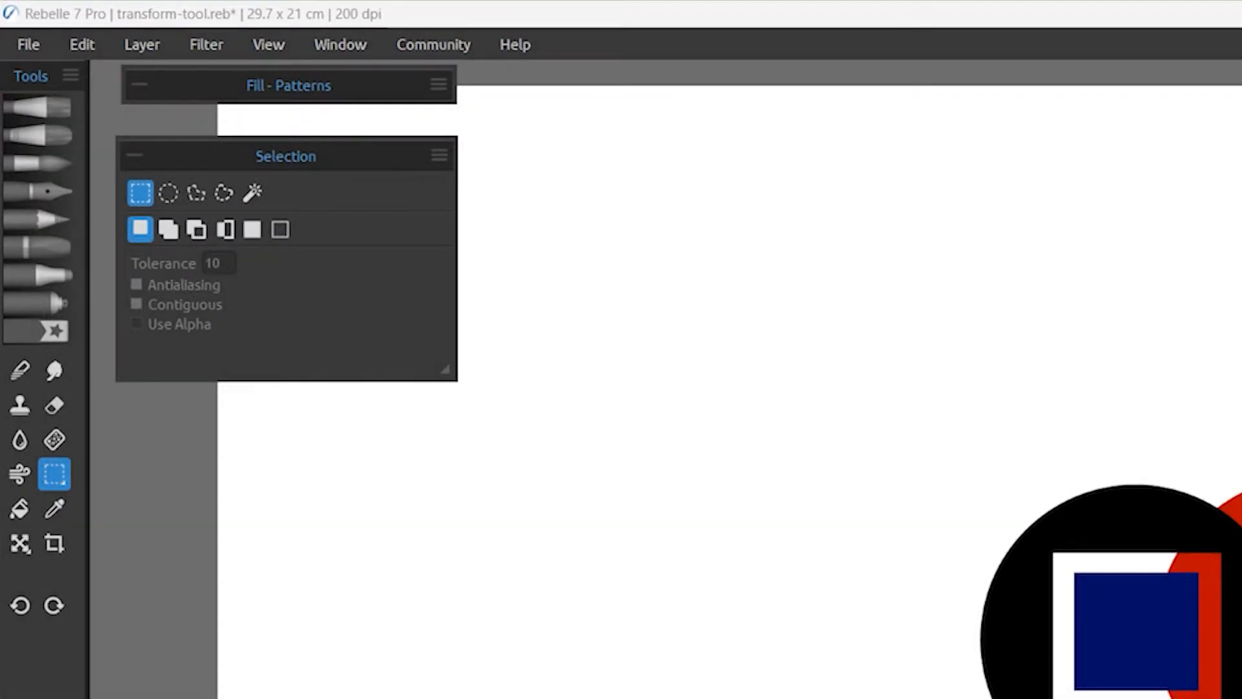
Try the Ellipse selection mode by drawing elliptical and circular selections on the empty canvas beside the balls.
{"action": "left_click", "coordinate": [162, 194]}
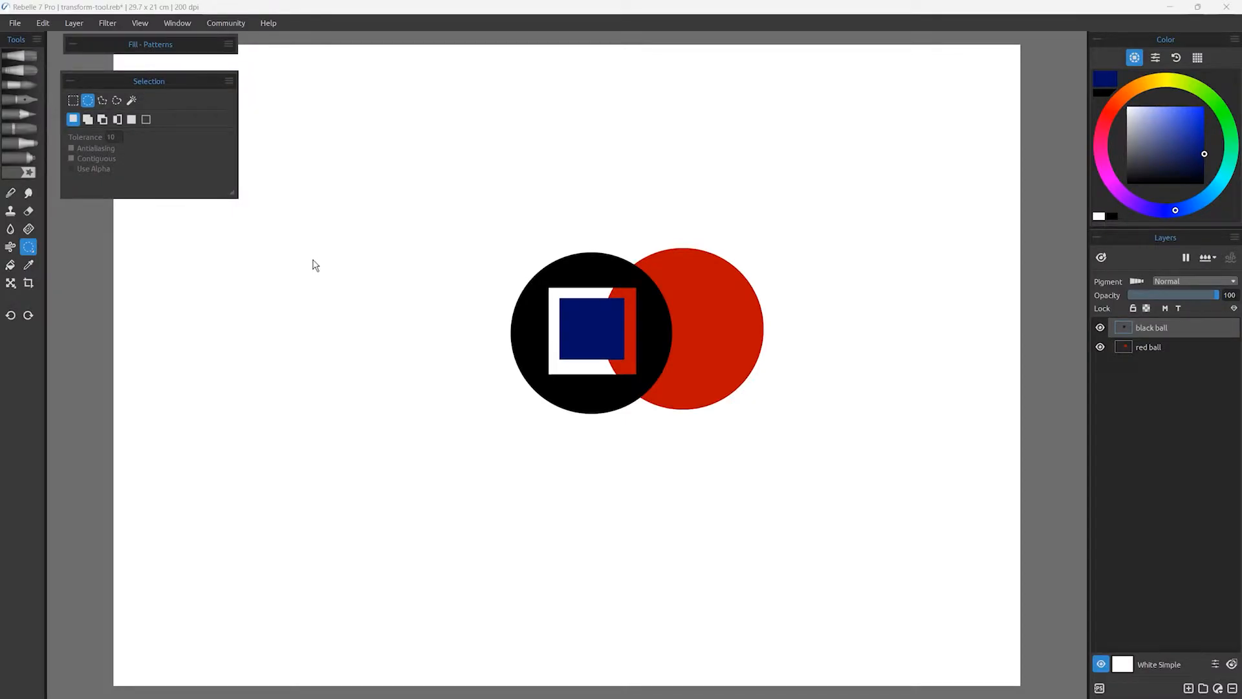
{"action": "left_click_drag", "start_coordinate": [307, 227], "coordinate": [346, 286]}
{"action": "left_click", "coordinate": [393, 325]}
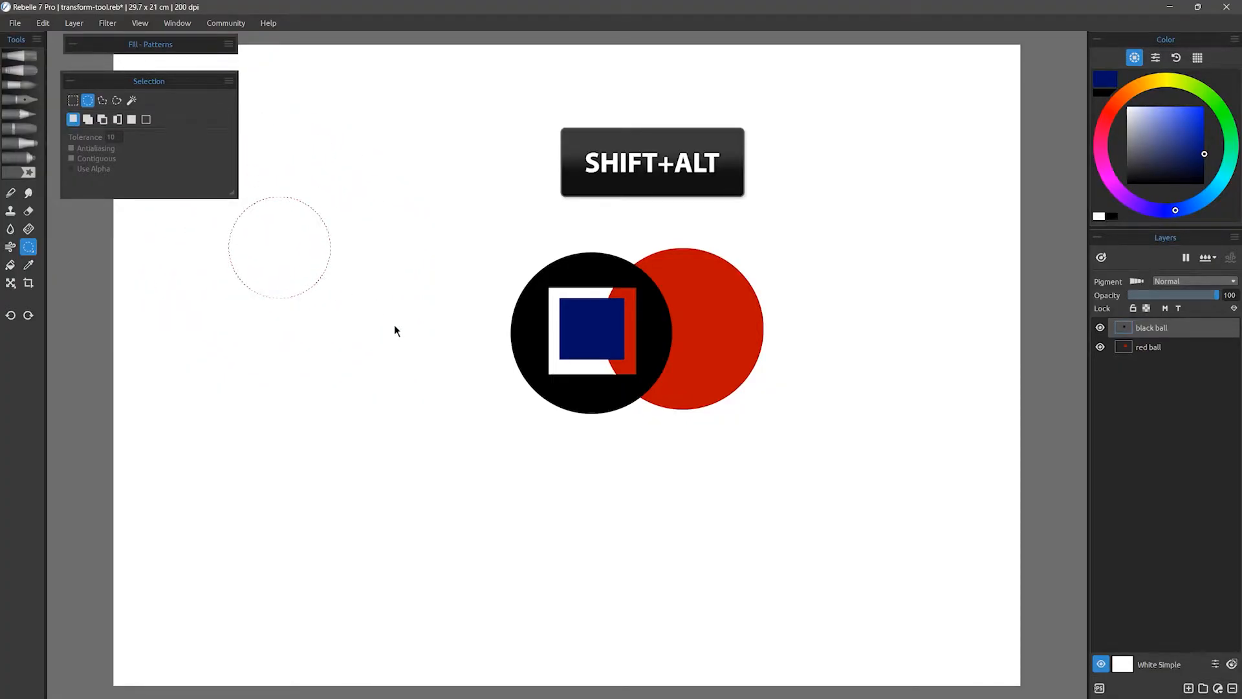
{"action": "left_click_drag", "start_coordinate": [399, 335], "coordinate": [493, 377]}
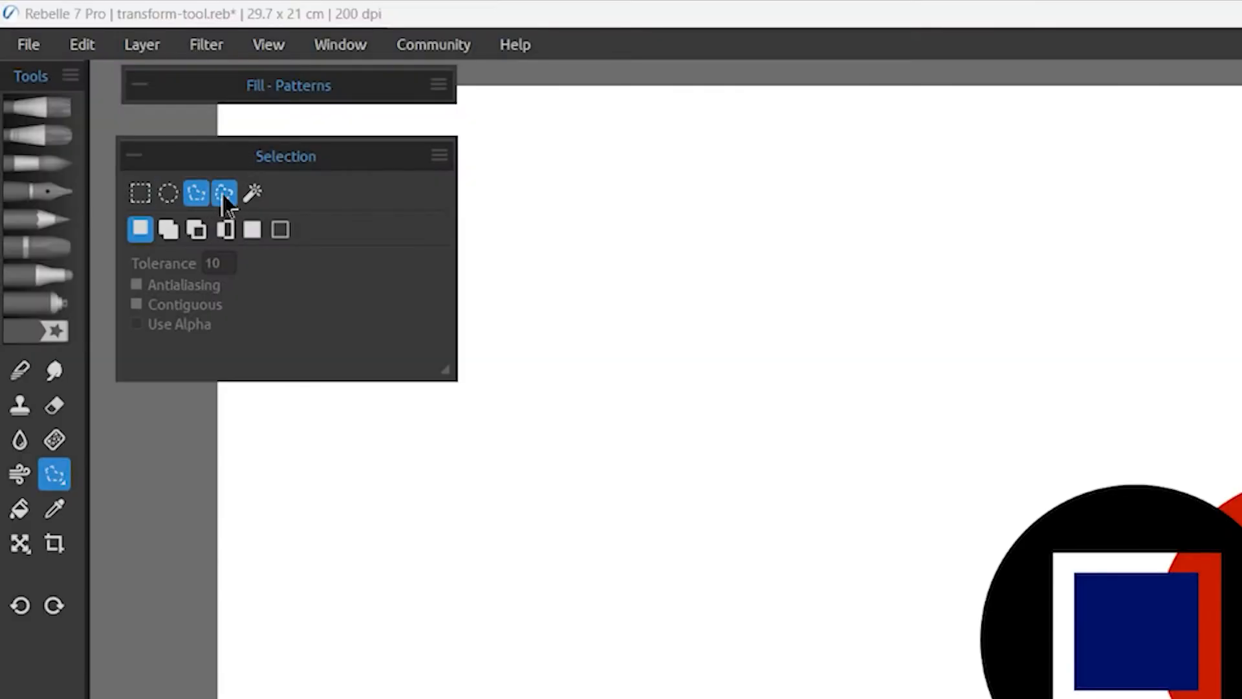
Draw a large rounded Freehand selection on the empty canvas beside the black ball.
{"action": "left_click", "coordinate": [117, 101]}
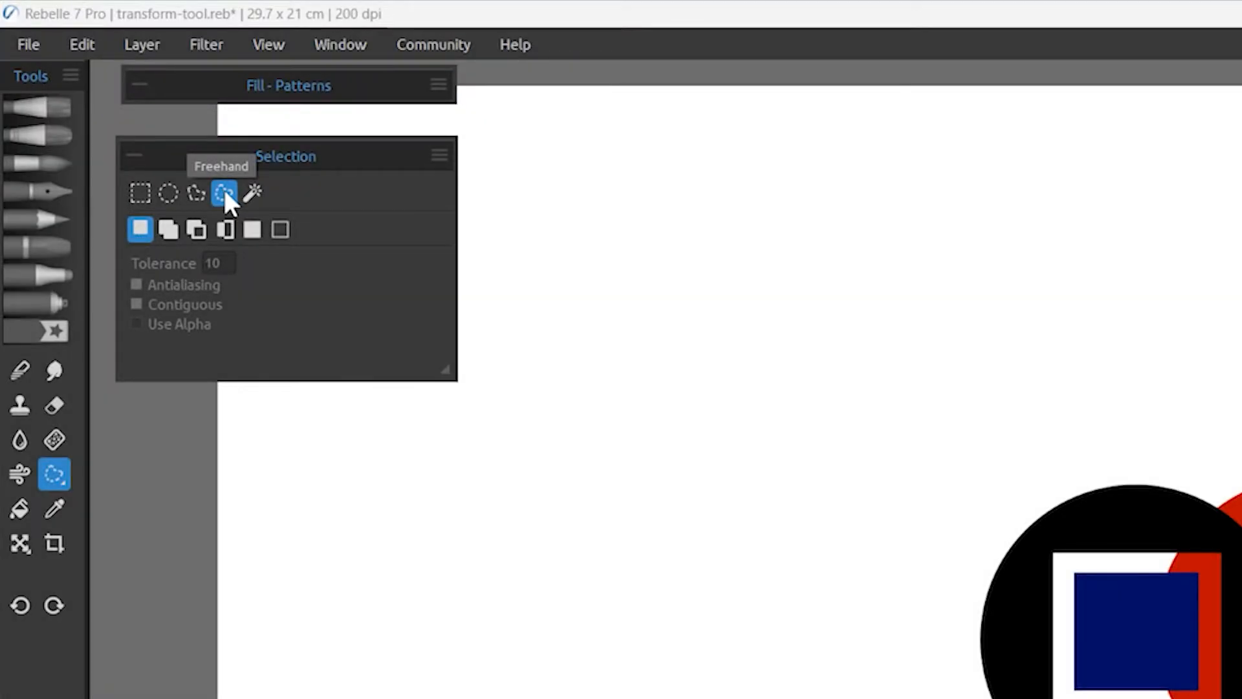
{"action": "mouse_move", "coordinate": [743, 433]}
{"action": "left_mouse_down"}
{"action": "mouse_move", "coordinate": [581, 506]}
{"action": "mouse_move", "coordinate": [656, 698]}
{"action": "left_mouse_up"}
{"action": "left_click_drag", "start_coordinate": [787, 232], "coordinate": [679, 169]}
{"action": "mouse_move", "coordinate": [588, 157]}
{"action": "left_mouse_down"}
{"action": "mouse_move", "coordinate": [473, 247]}
{"action": "mouse_move", "coordinate": [562, 451]}
{"action": "mouse_move", "coordinate": [721, 487]}
{"action": "mouse_move", "coordinate": [750, 326]}
{"action": "mouse_move", "coordinate": [704, 227]}
{"action": "left_mouse_up"}
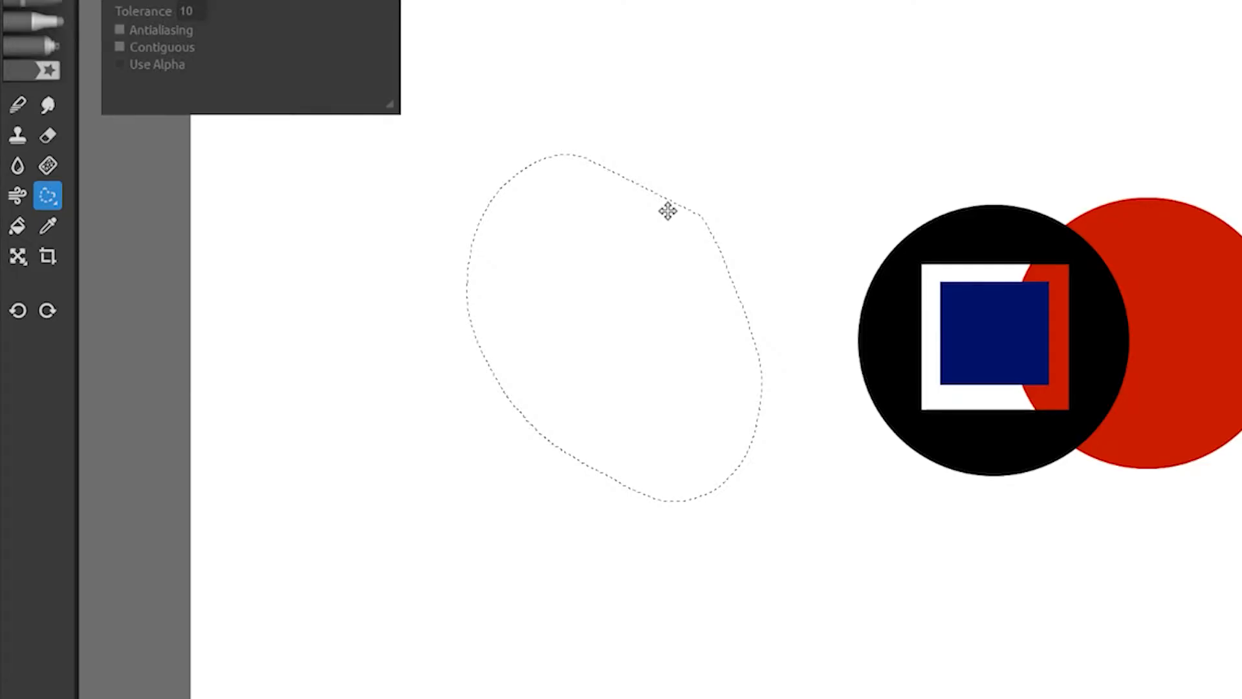
Switch the selection overlay on and off several times, leaving the overlay shown.
{"action": "key", "text": "q"}
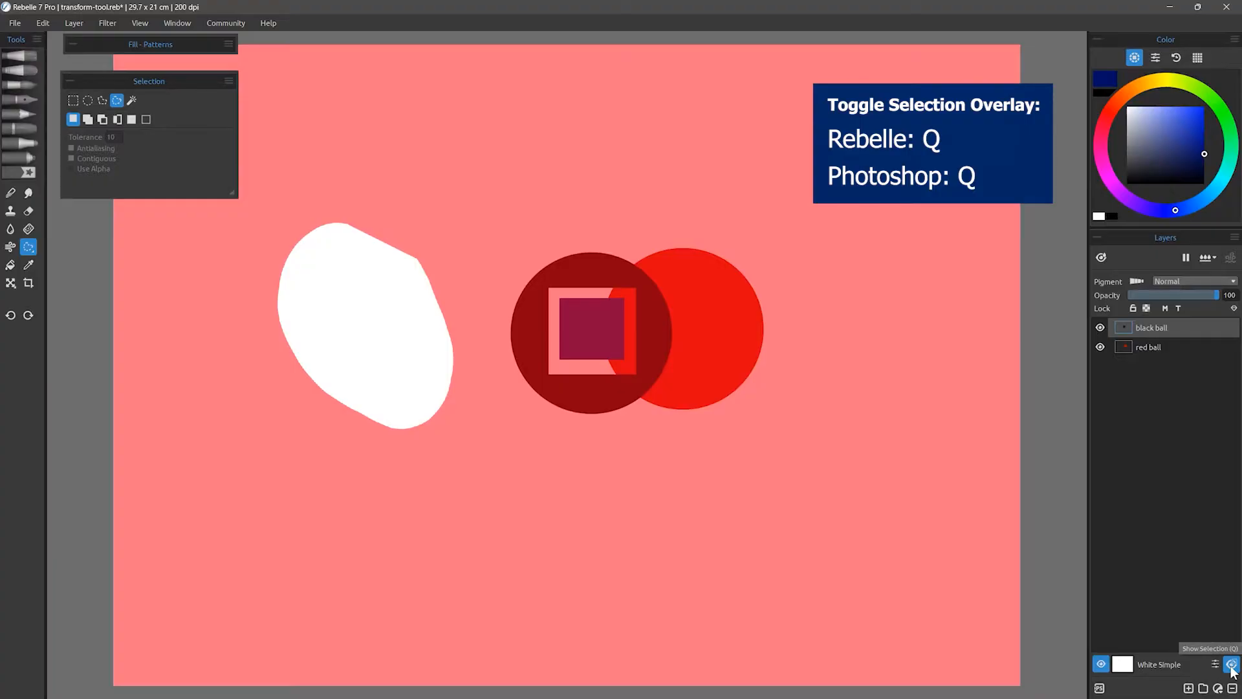
{"action": "left_click", "coordinate": [1232, 667]}
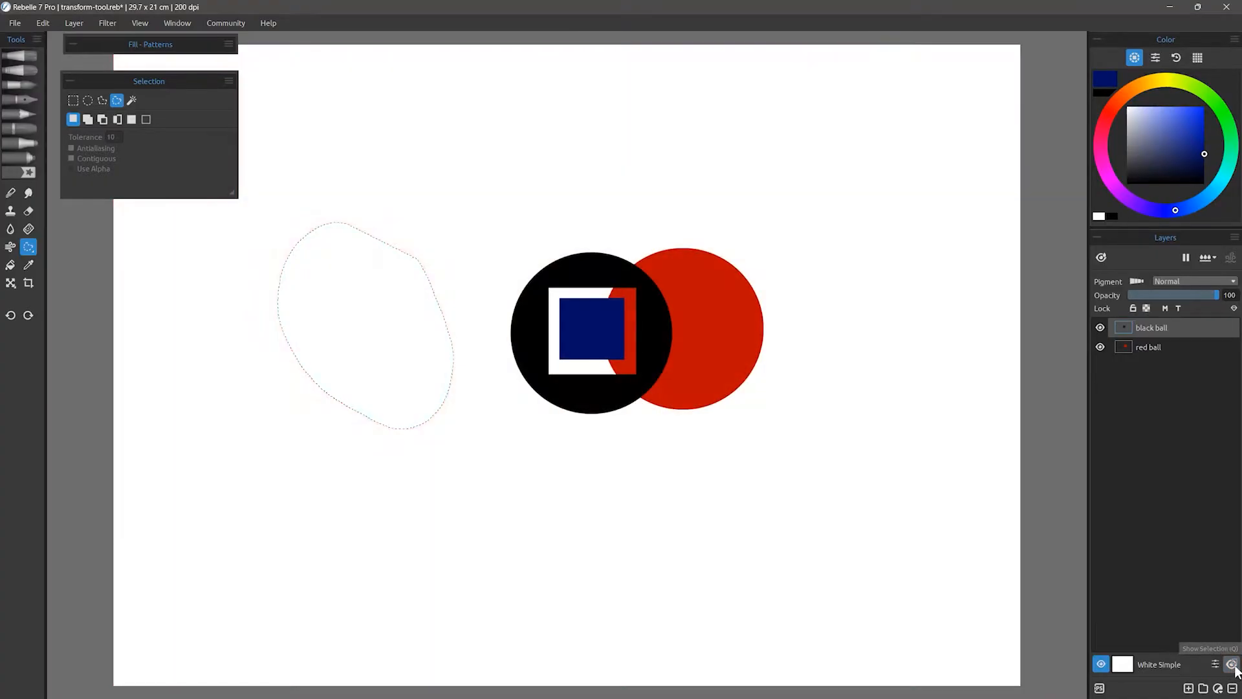
{"action": "left_click", "coordinate": [1233, 667]}
{"action": "left_click", "coordinate": [1232, 665]}
{"action": "left_click", "coordinate": [1232, 666]}
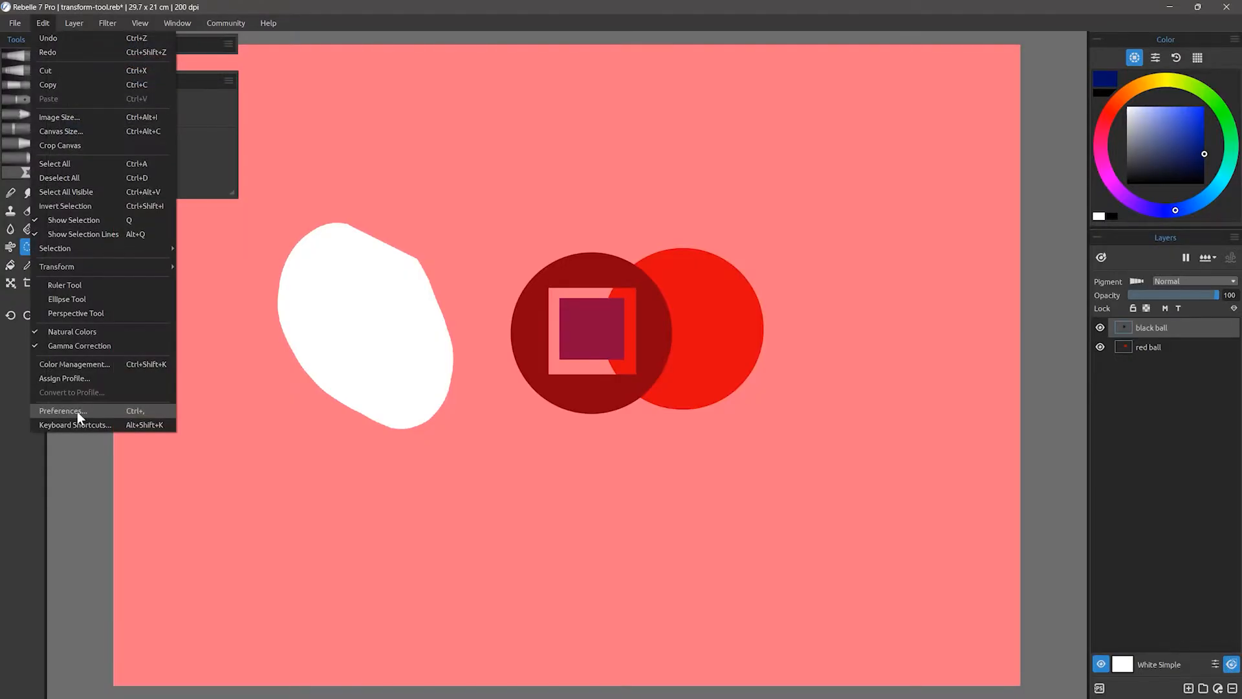
Change the selection overlay colour to dark red in the colour preferences, and deselect the freehand selection.
{"action": "left_click", "coordinate": [58, 408]}
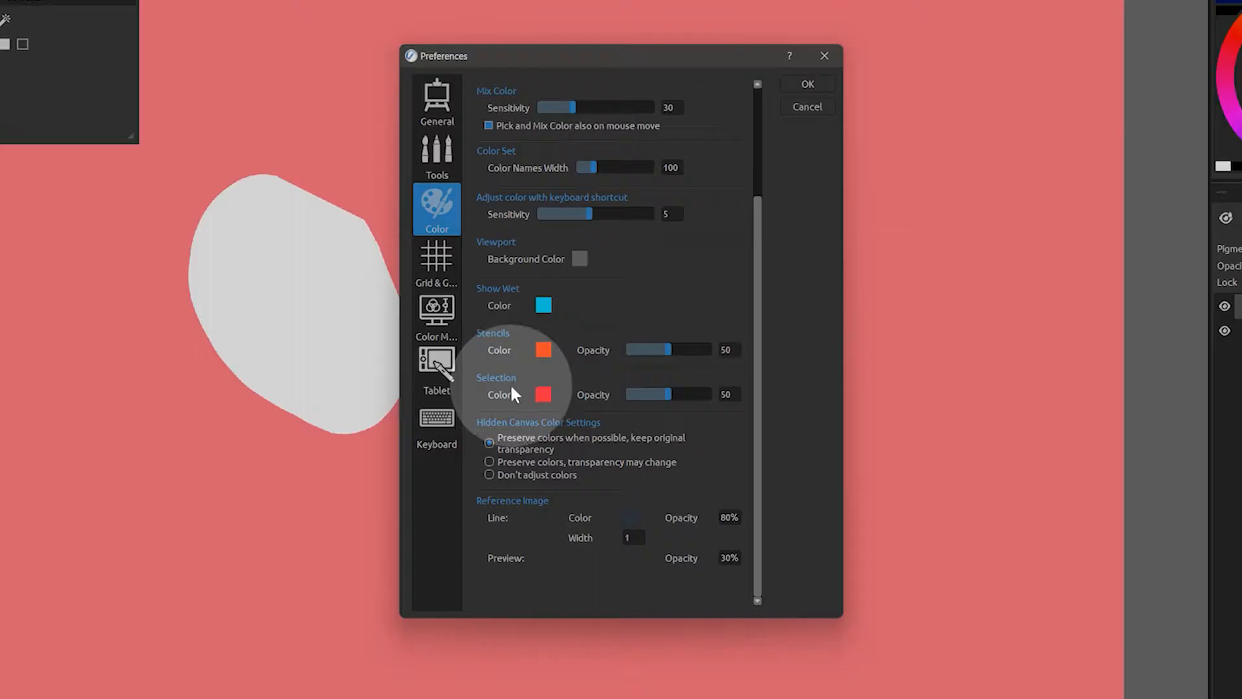
{"action": "left_click", "coordinate": [544, 394]}
{"action": "left_click", "coordinate": [690, 449]}
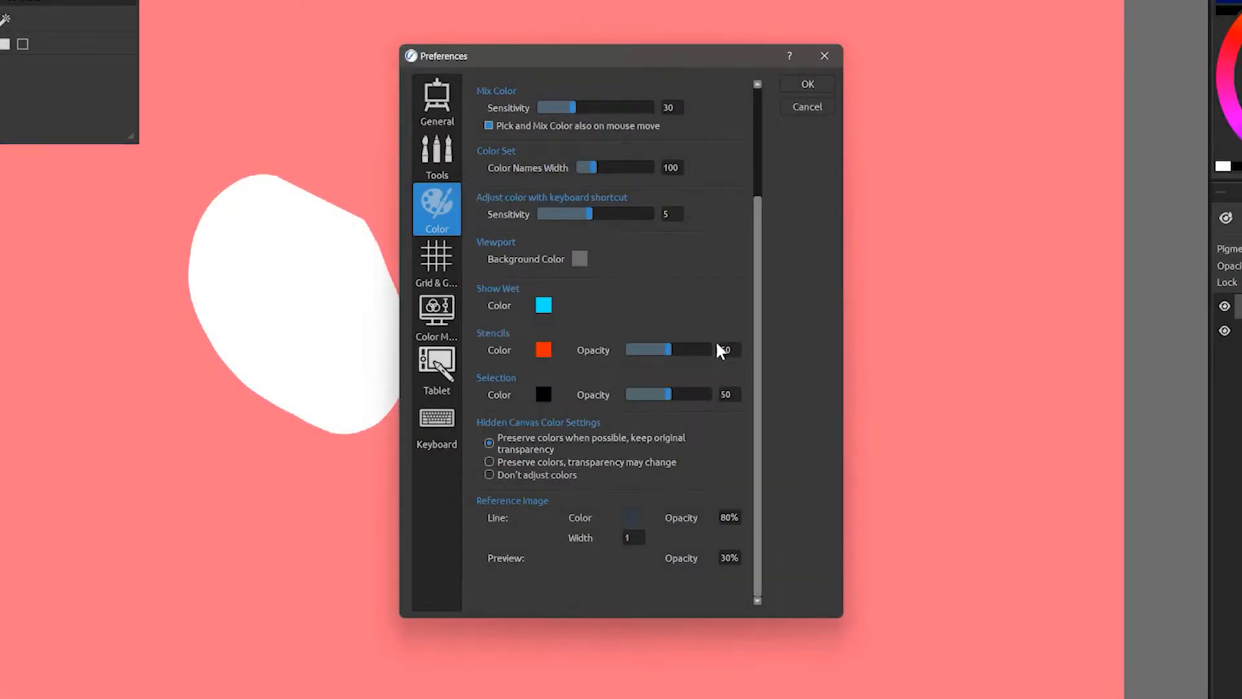
{"action": "left_click", "coordinate": [807, 92]}
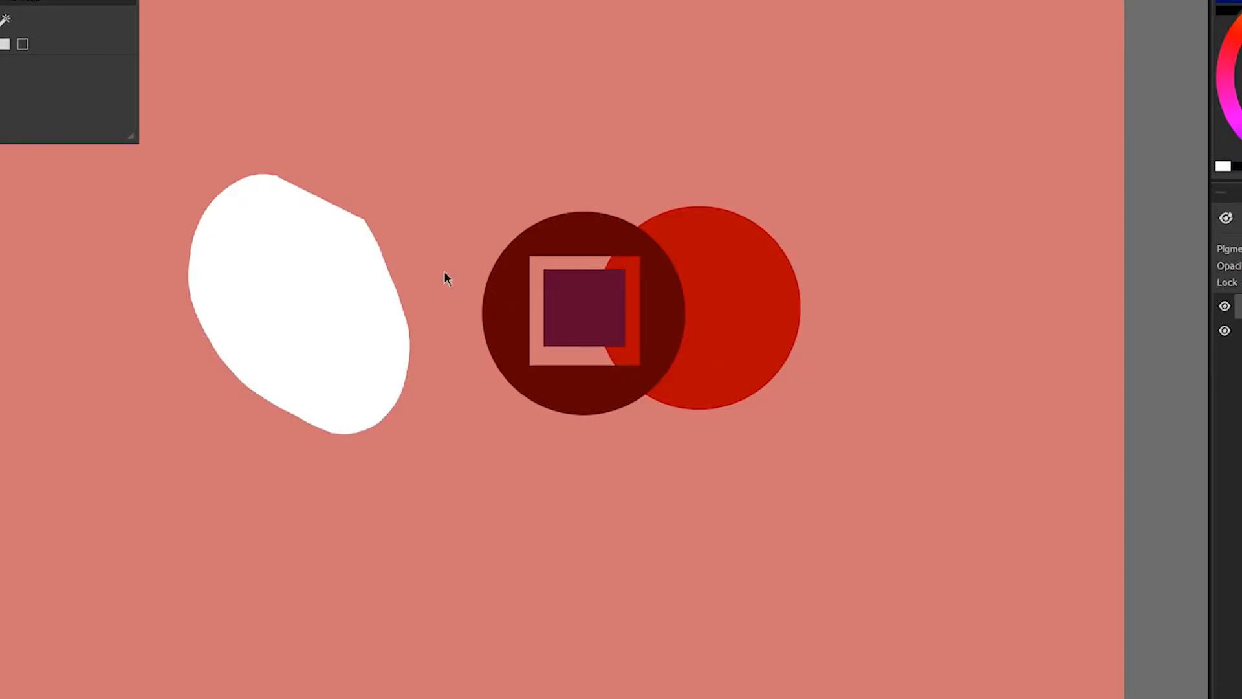
{"action": "key", "text": "ctrl+d"}
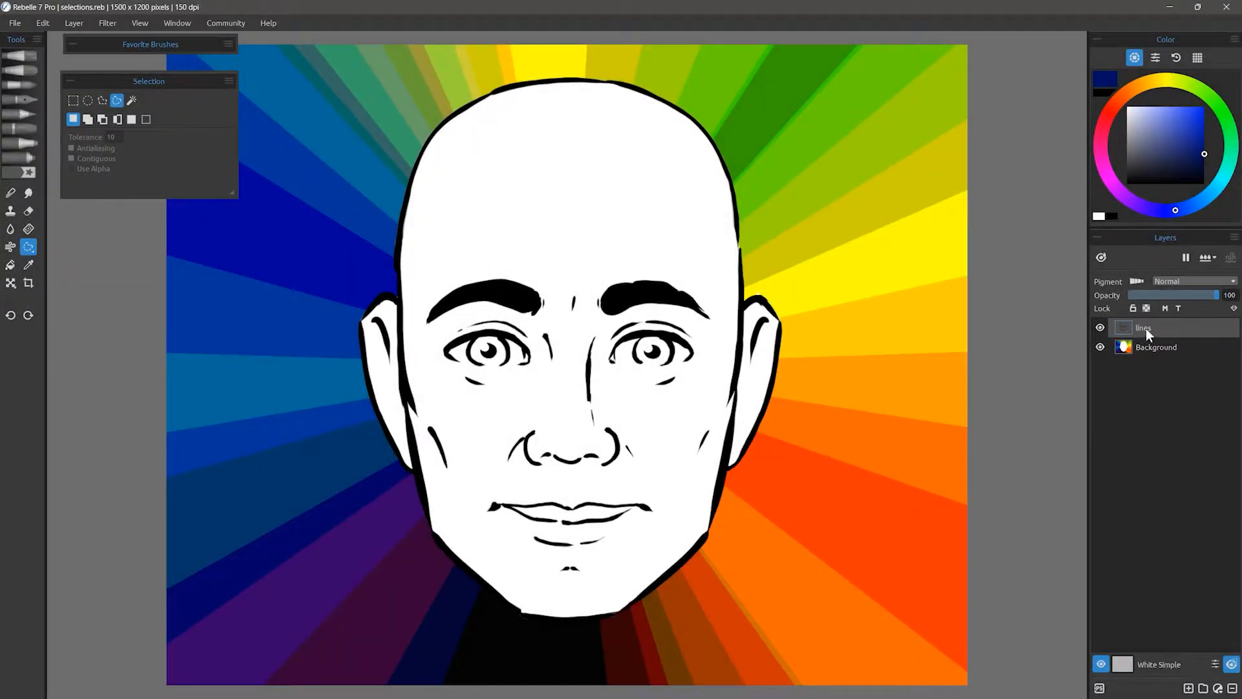
Select the nose freehand on the lines layer and try moving and stretching it with the Transform tool.
{"action": "mouse_move", "coordinate": [542, 325]}
{"action": "left_mouse_down"}
{"action": "mouse_move", "coordinate": [508, 456]}
{"action": "mouse_move", "coordinate": [596, 331]}
{"action": "left_mouse_up"}
{"action": "key", "text": "ctrl+t"}
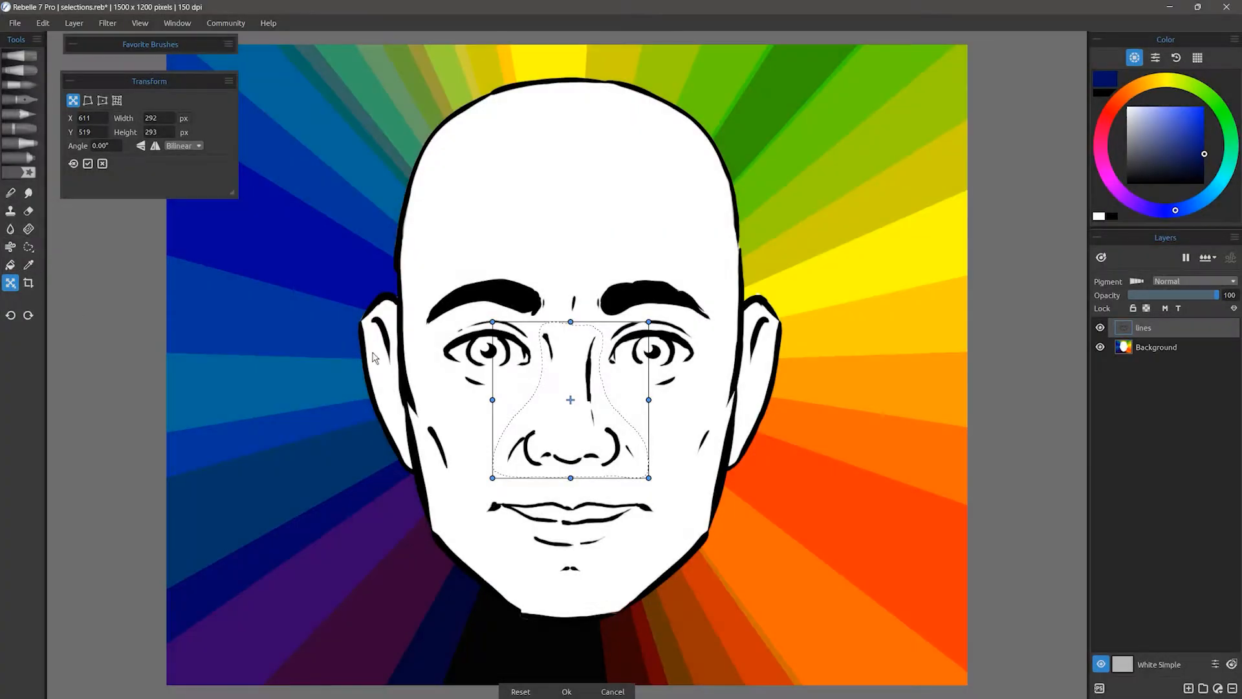
{"action": "mouse_move", "coordinate": [590, 426]}
{"action": "left_mouse_down"}
{"action": "mouse_move", "coordinate": [593, 366]}
{"action": "mouse_move", "coordinate": [587, 461]}
{"action": "mouse_move", "coordinate": [573, 427]}
{"action": "left_mouse_up"}
{"action": "left_click_drag", "start_coordinate": [649, 400], "coordinate": [646, 399]}
{"action": "left_click_drag", "start_coordinate": [573, 320], "coordinate": [621, 325]}
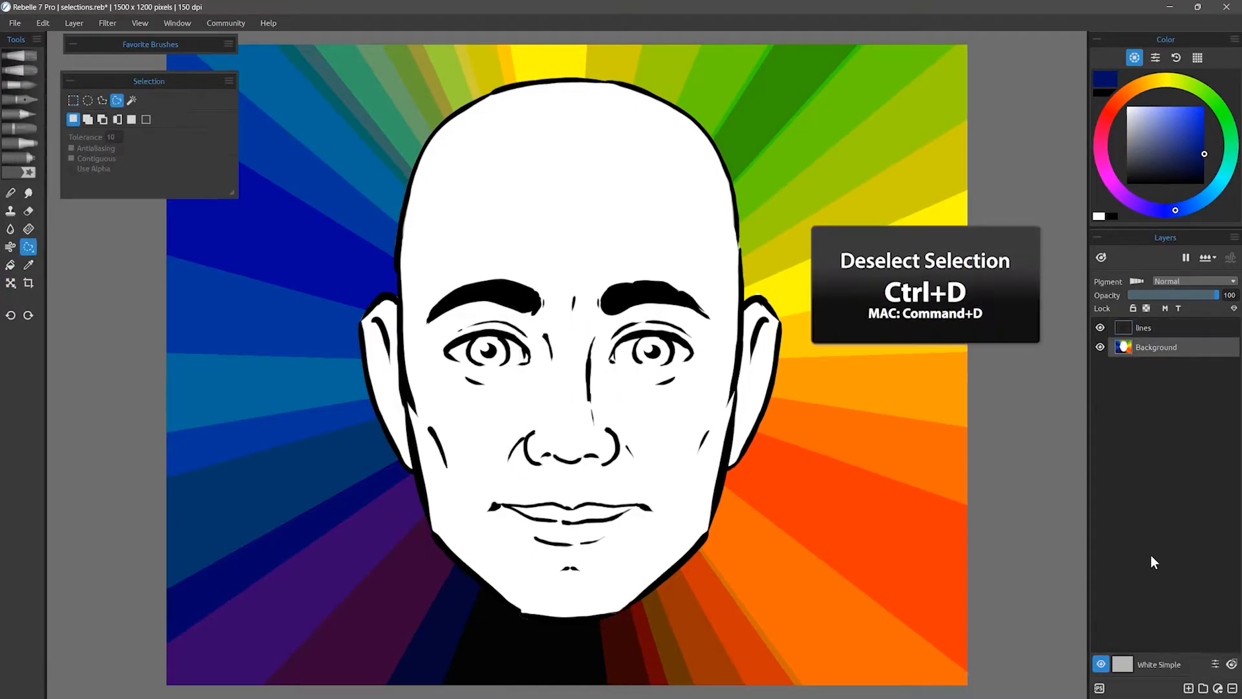
Add a new layer between the lines and Background layers and name it color-fill.
{"action": "left_click", "coordinate": [1187, 685]}
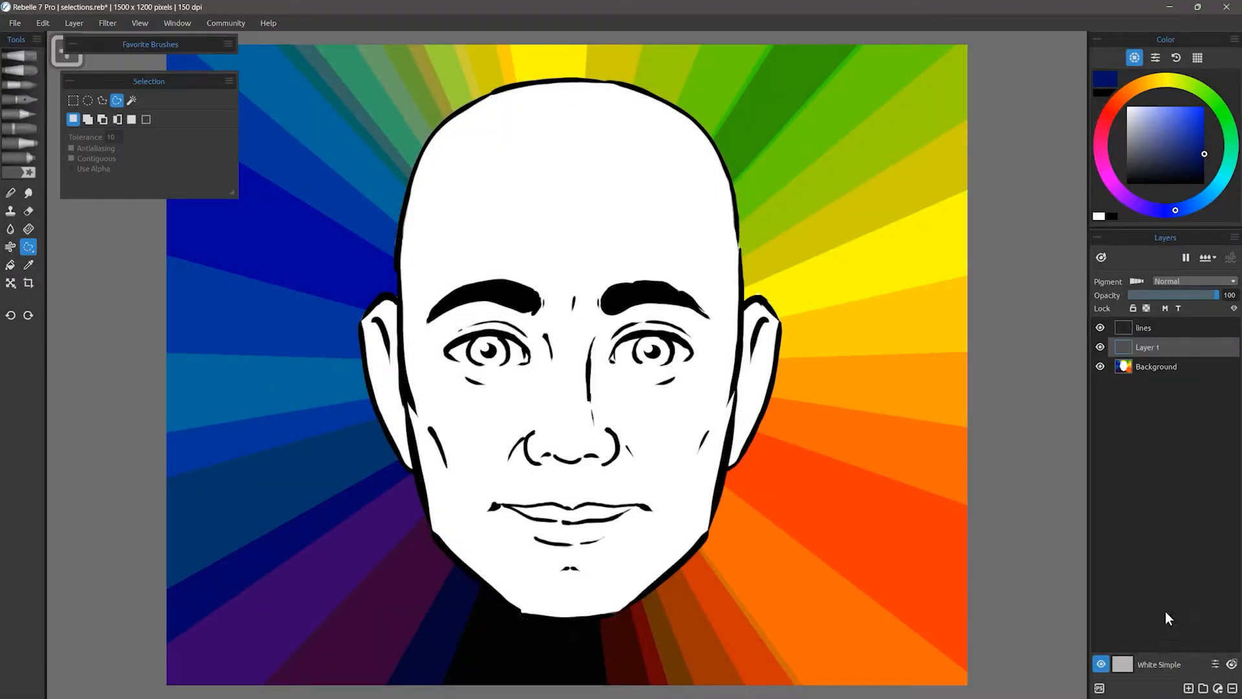
{"action": "double_click", "coordinate": [1158, 347]}
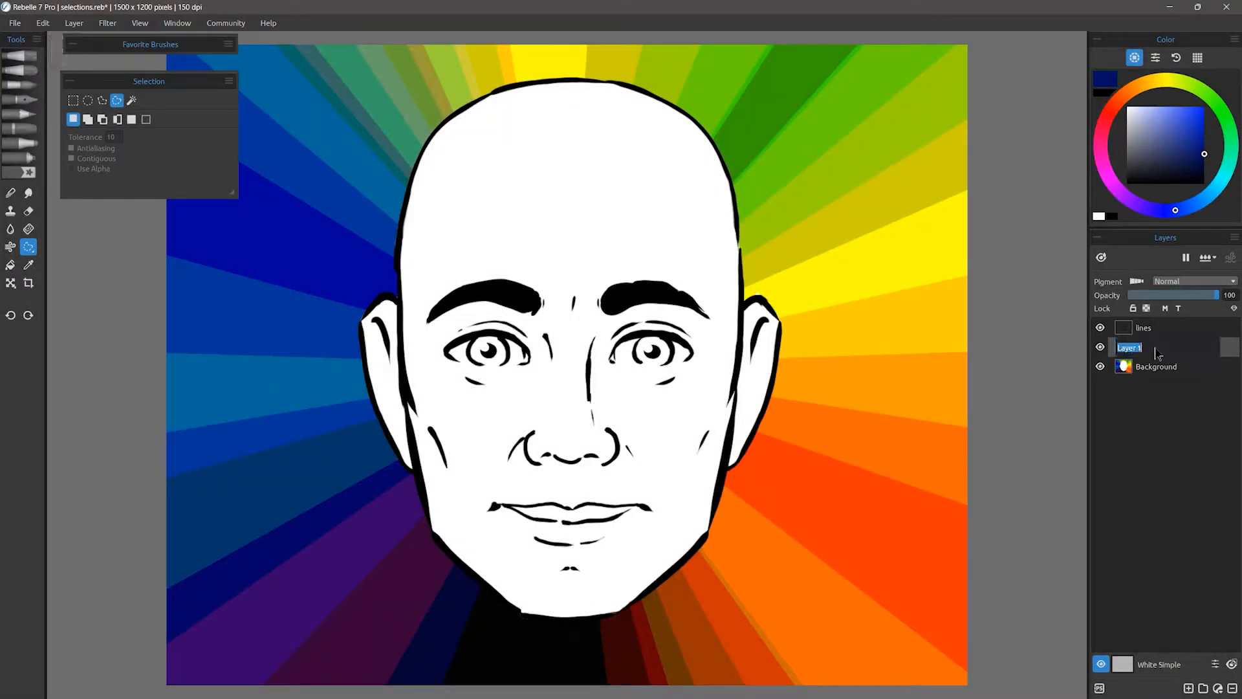
{"action": "type", "text": "color-fill"}
{"action": "key", "text": "Return"}
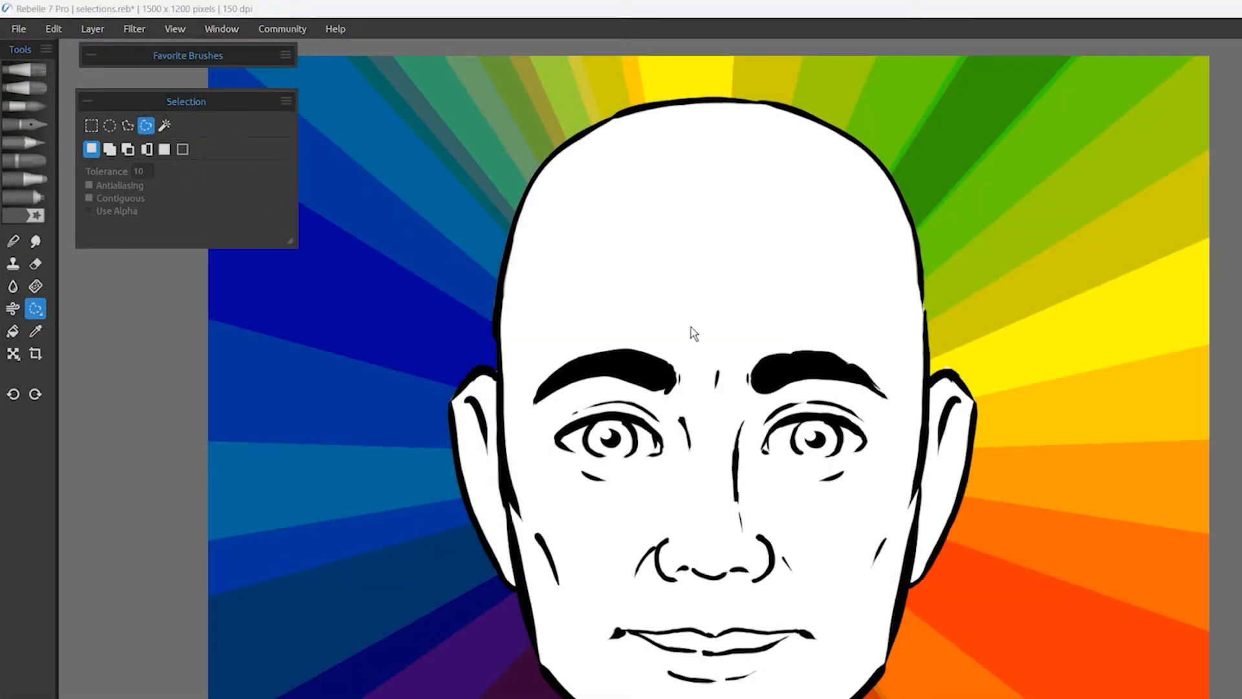
Select both eyes freehand as one combined selection, fill them with yellow on the color-fill layer, and deselect.
{"action": "mouse_move", "coordinate": [616, 423]}
{"action": "left_mouse_down"}
{"action": "mouse_move", "coordinate": [561, 435]}
{"action": "mouse_move", "coordinate": [568, 452]}
{"action": "mouse_move", "coordinate": [623, 462]}
{"action": "mouse_move", "coordinate": [662, 443]}
{"action": "mouse_move", "coordinate": [612, 418]}
{"action": "left_mouse_up"}
{"action": "mouse_move", "coordinate": [791, 418]}
{"action": "left_mouse_down", "text": "shift"}
{"action": "mouse_move", "coordinate": [763, 453]}
{"action": "mouse_move", "coordinate": [842, 453]}
{"action": "mouse_move", "coordinate": [806, 425]}
{"action": "left_mouse_up", "text": "shift"}
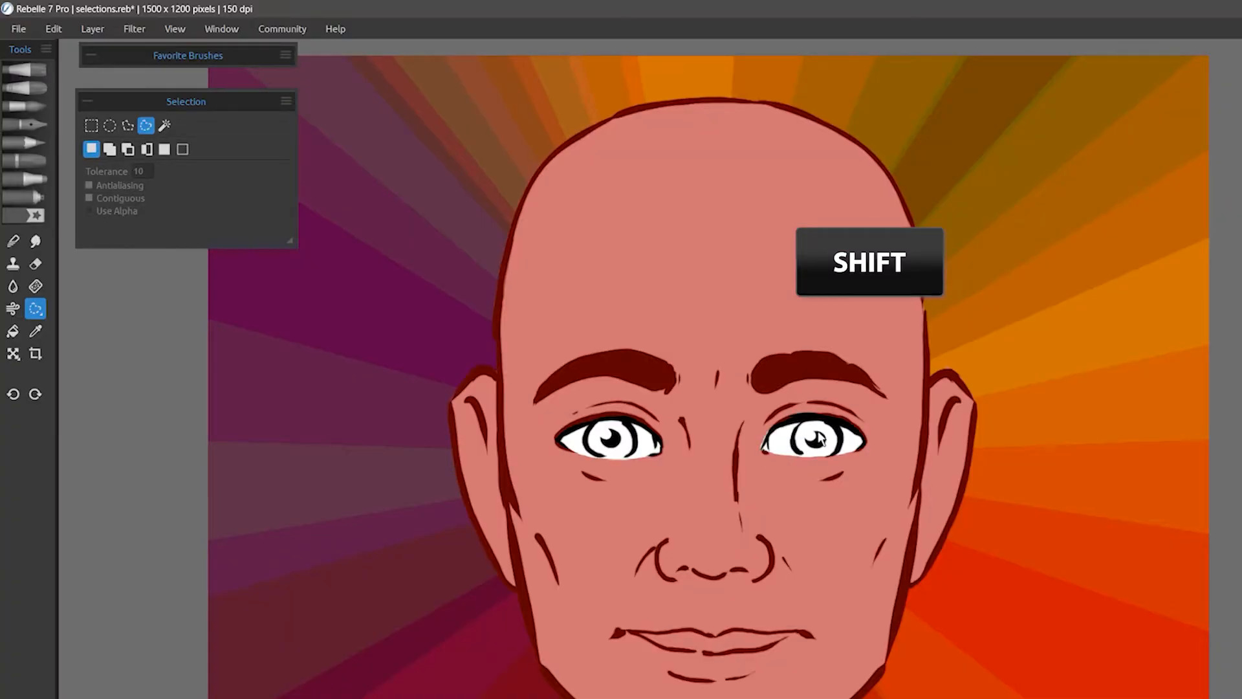
{"action": "left_click", "coordinate": [14, 332]}
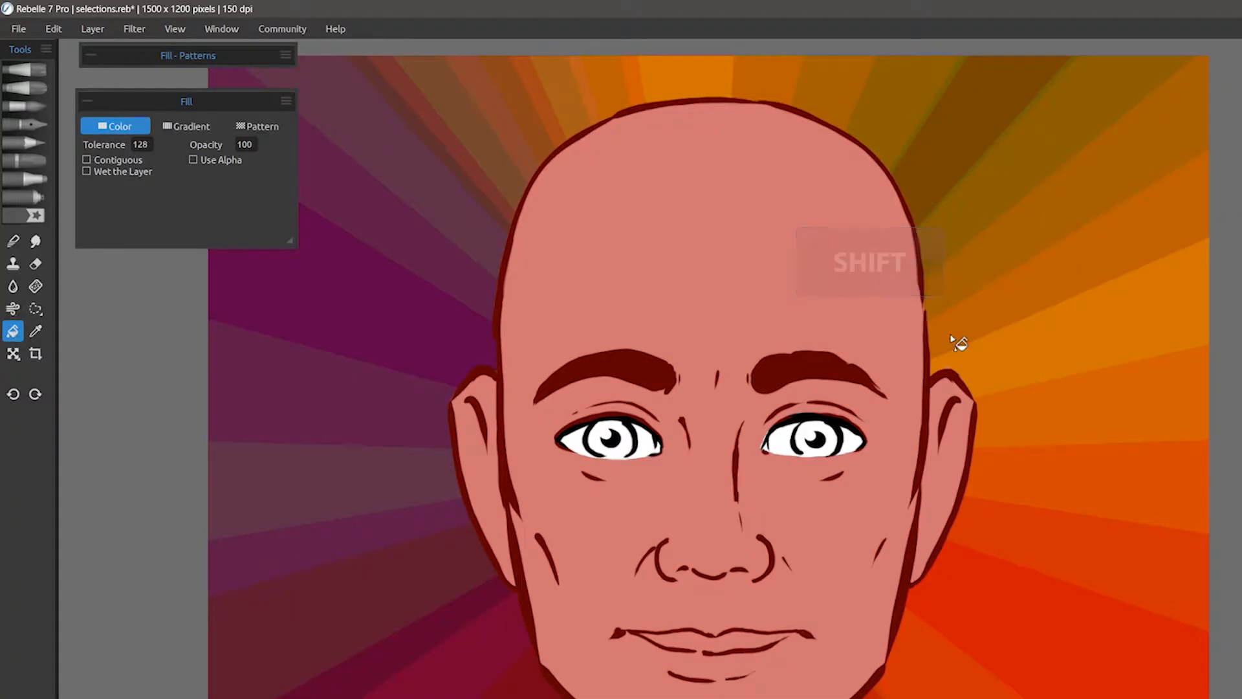
{"action": "left_click", "coordinate": [783, 444]}
{"action": "key", "text": "ctrl+d"}
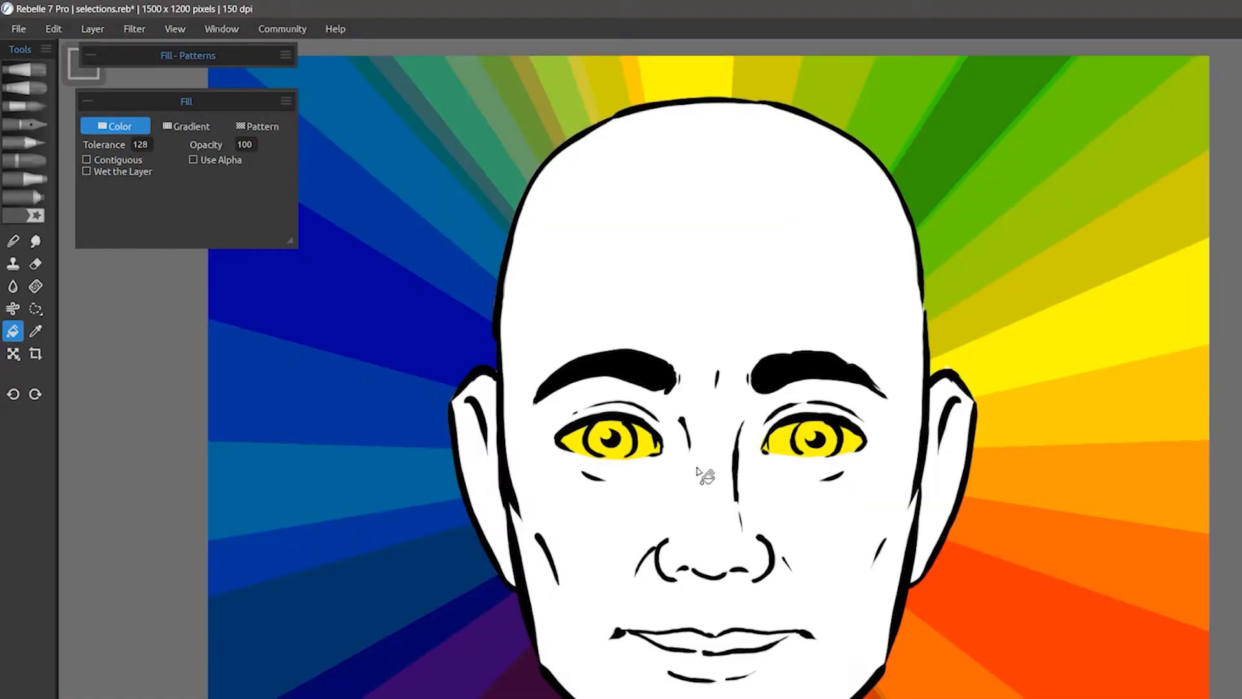
Undo the last deselection and toggle the selection overlay several times to compare the eyes with and without it.
{"action": "key", "text": "ctrl+z"}
{"action": "key", "text": "q"}
{"action": "key", "text": "q"}
{"action": "key", "text": "q"}
{"action": "key", "text": "q"}
{"action": "key", "text": "q"}
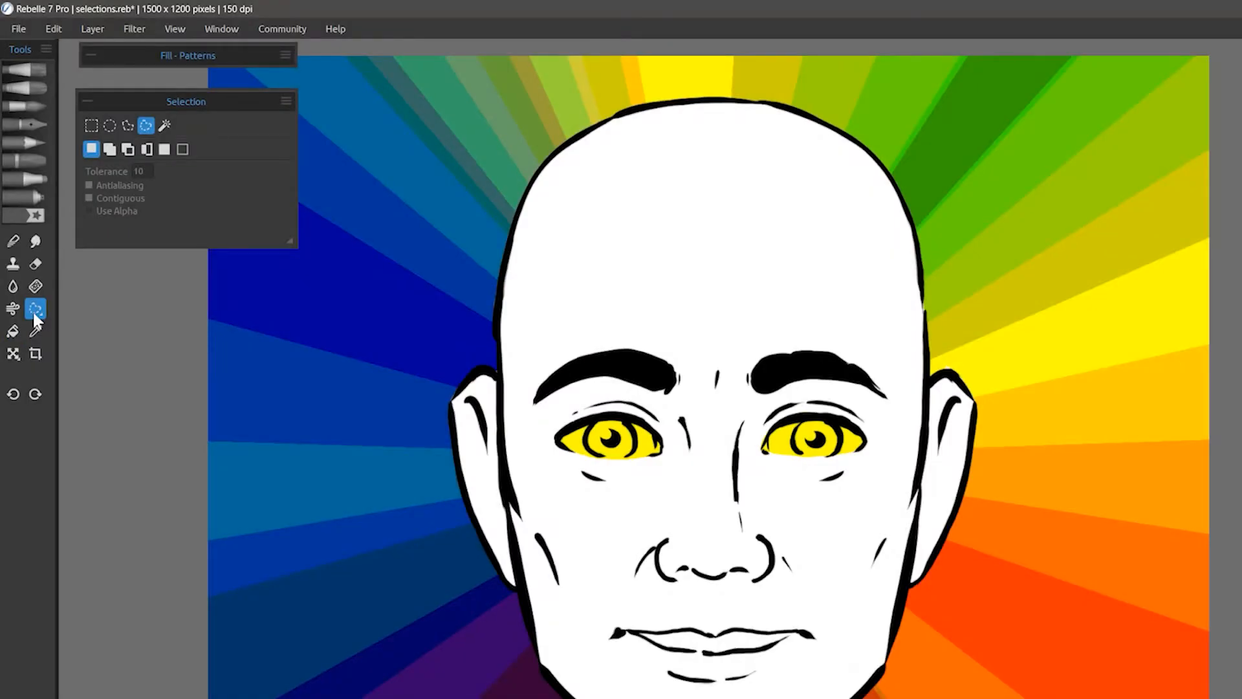
Select the top of the bald head with the Polygon selection, using a zigzag lower edge across the forehead.
{"action": "left_click", "coordinate": [127, 124]}
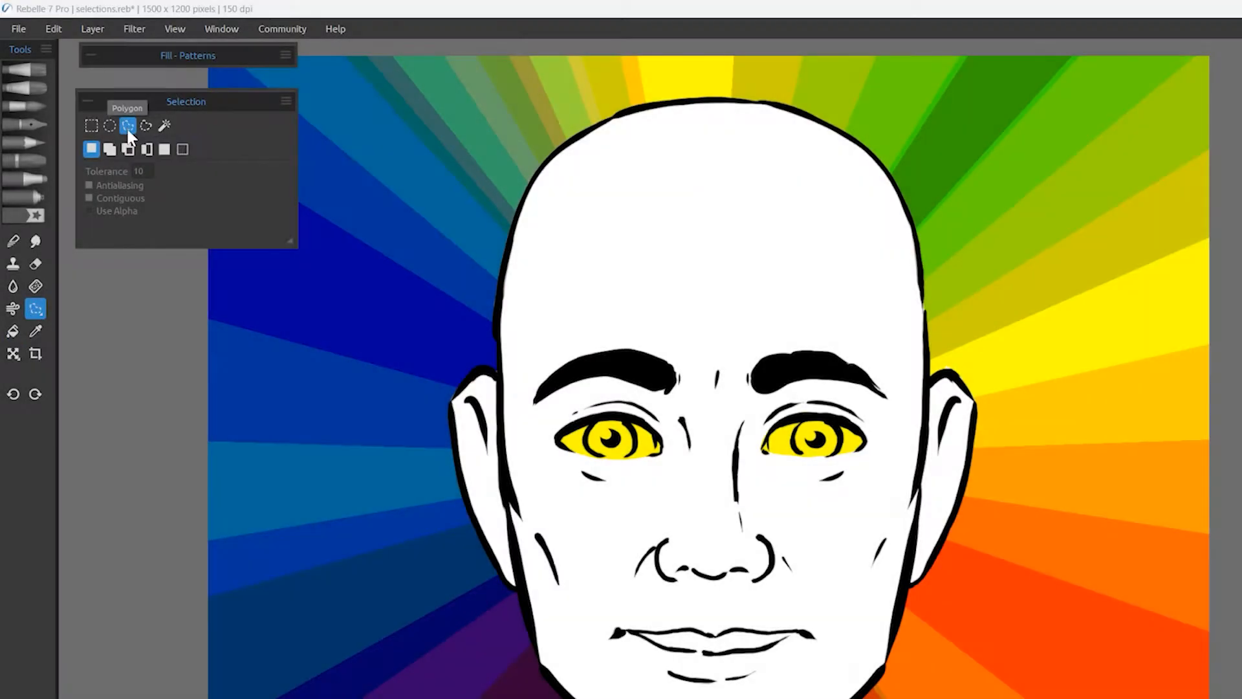
{"action": "left_click", "coordinate": [499, 315]}
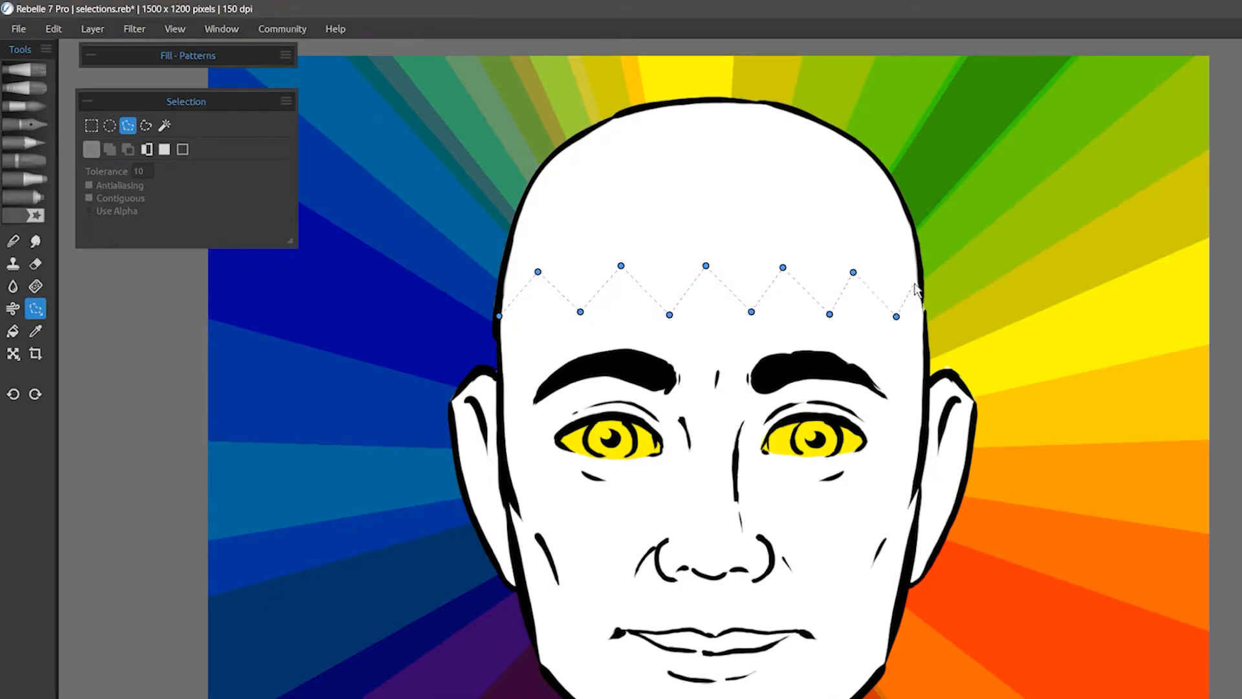
{"action": "left_click", "coordinate": [911, 217]}
{"action": "left_click", "coordinate": [883, 164]}
{"action": "left_click", "coordinate": [825, 116]}
{"action": "left_click", "coordinate": [753, 101]}
{"action": "left_click", "coordinate": [704, 99]}
{"action": "left_click", "coordinate": [629, 108]}
{"action": "left_click", "coordinate": [582, 128]}
{"action": "left_click", "coordinate": [540, 165]}
{"action": "left_click", "coordinate": [511, 243]}
{"action": "left_click", "coordinate": [504, 277]}
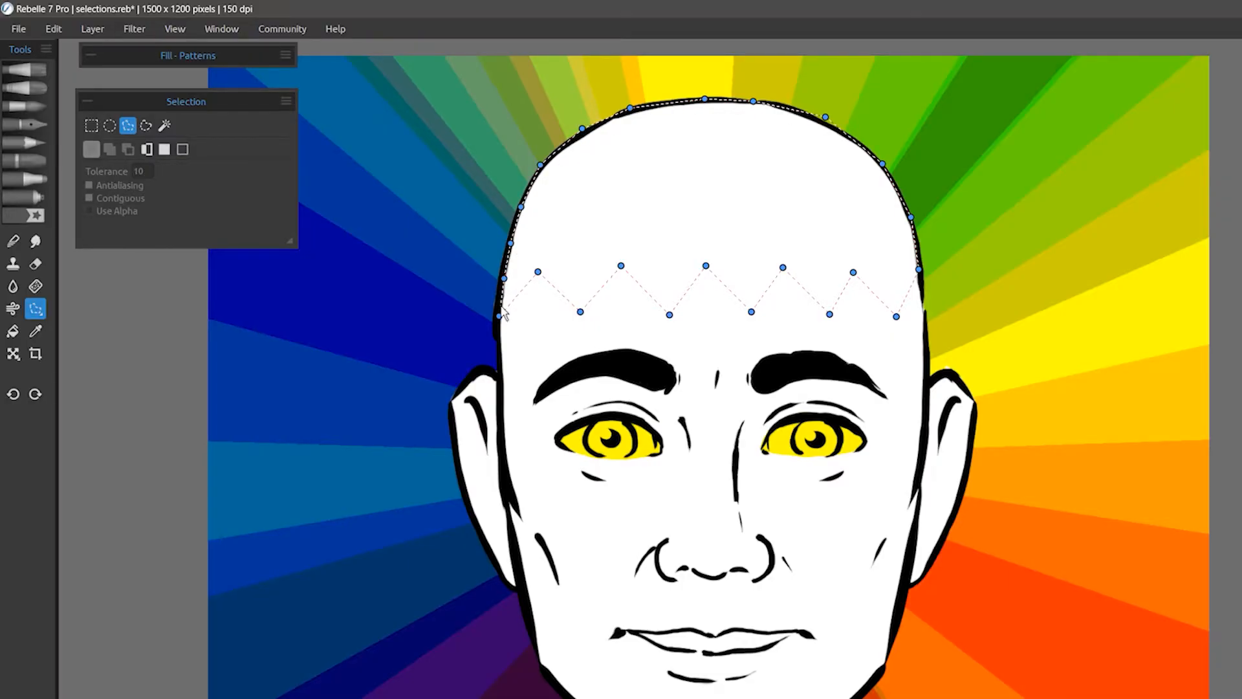
{"action": "left_click", "coordinate": [500, 316]}
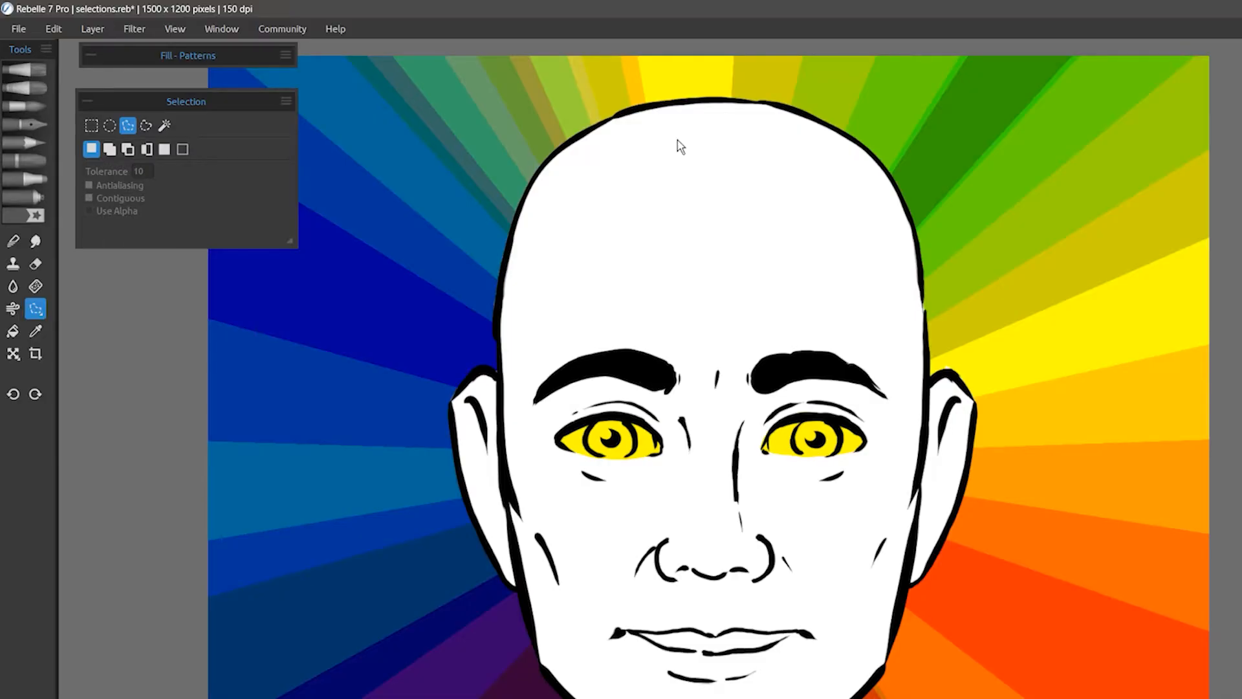
Outline a lightning bolt on the forehead with the Polygon selection.
{"action": "key", "text": "ctrl"}
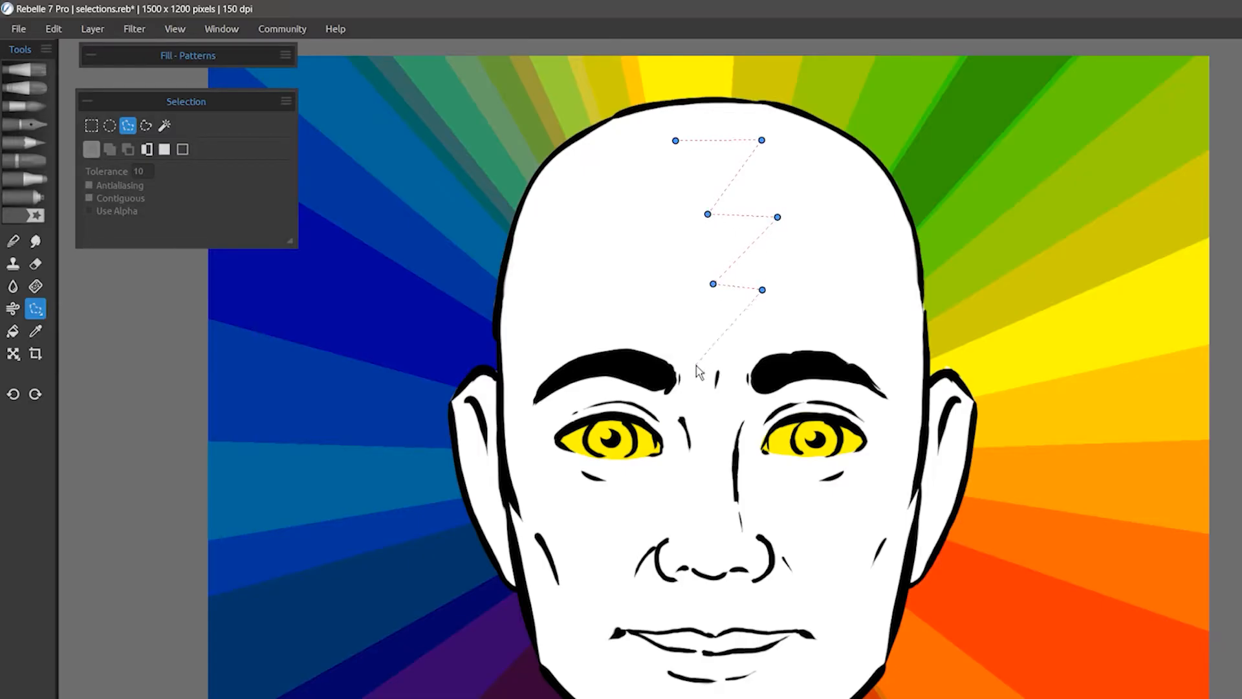
{"action": "left_click", "coordinate": [701, 246]}
{"action": "left_click", "coordinate": [644, 247]}
{"action": "key", "text": "Return"}
{"action": "key", "text": "Escape"}
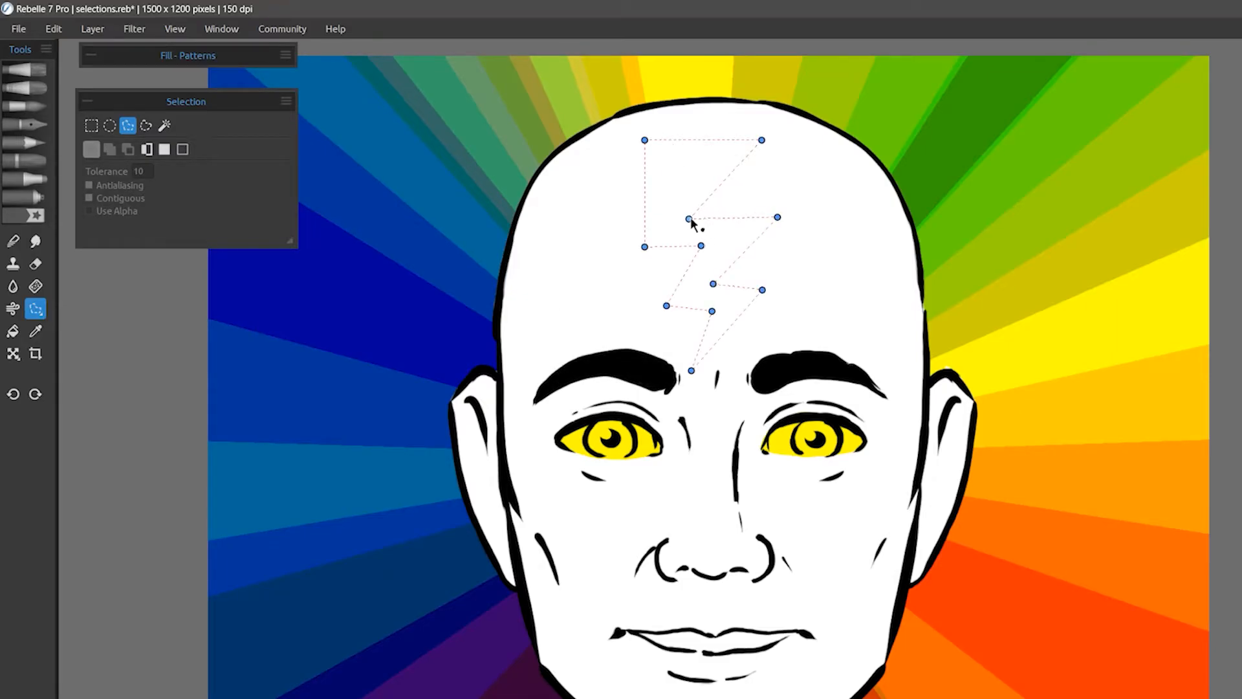
Reshape the lightning-bolt selection by repositioning its individual corner points.
{"action": "left_click_drag", "start_coordinate": [645, 246], "coordinate": [630, 241]}
{"action": "mouse_move", "coordinate": [701, 246]}
{"action": "left_mouse_down"}
{"action": "mouse_move", "coordinate": [688, 253]}
{"action": "mouse_move", "coordinate": [695, 245]}
{"action": "left_mouse_up"}
{"action": "left_click_drag", "start_coordinate": [713, 283], "coordinate": [716, 283]}
{"action": "left_click_drag", "start_coordinate": [778, 217], "coordinate": [781, 214]}
{"action": "left_click_drag", "start_coordinate": [689, 219], "coordinate": [706, 203]}
{"action": "left_click_drag", "start_coordinate": [782, 214], "coordinate": [785, 200]}
{"action": "left_click_drag", "start_coordinate": [695, 244], "coordinate": [696, 239]}
{"action": "left_click_drag", "start_coordinate": [762, 139], "coordinate": [762, 135]}
{"action": "left_click_drag", "start_coordinate": [762, 290], "coordinate": [766, 277]}
{"action": "left_click_drag", "start_coordinate": [712, 311], "coordinate": [718, 271]}
{"action": "left_click_drag", "start_coordinate": [765, 277], "coordinate": [765, 263]}
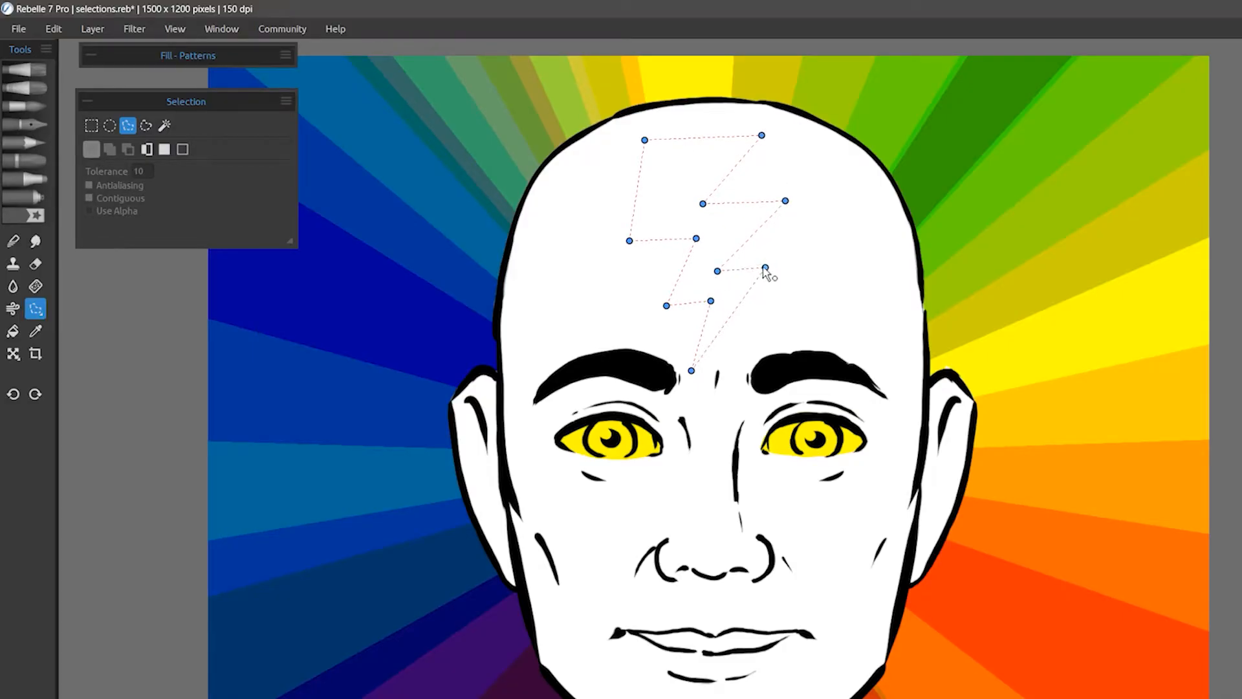
{"action": "left_click_drag", "start_coordinate": [630, 240], "coordinate": [631, 238]}
{"action": "mouse_move", "coordinate": [667, 305]}
{"action": "left_mouse_down"}
{"action": "mouse_move", "coordinate": [718, 266]}
{"action": "mouse_move", "coordinate": [674, 236]}
{"action": "mouse_move", "coordinate": [658, 297]}
{"action": "left_mouse_up"}
{"action": "left_click_drag", "start_coordinate": [703, 204], "coordinate": [719, 204]}
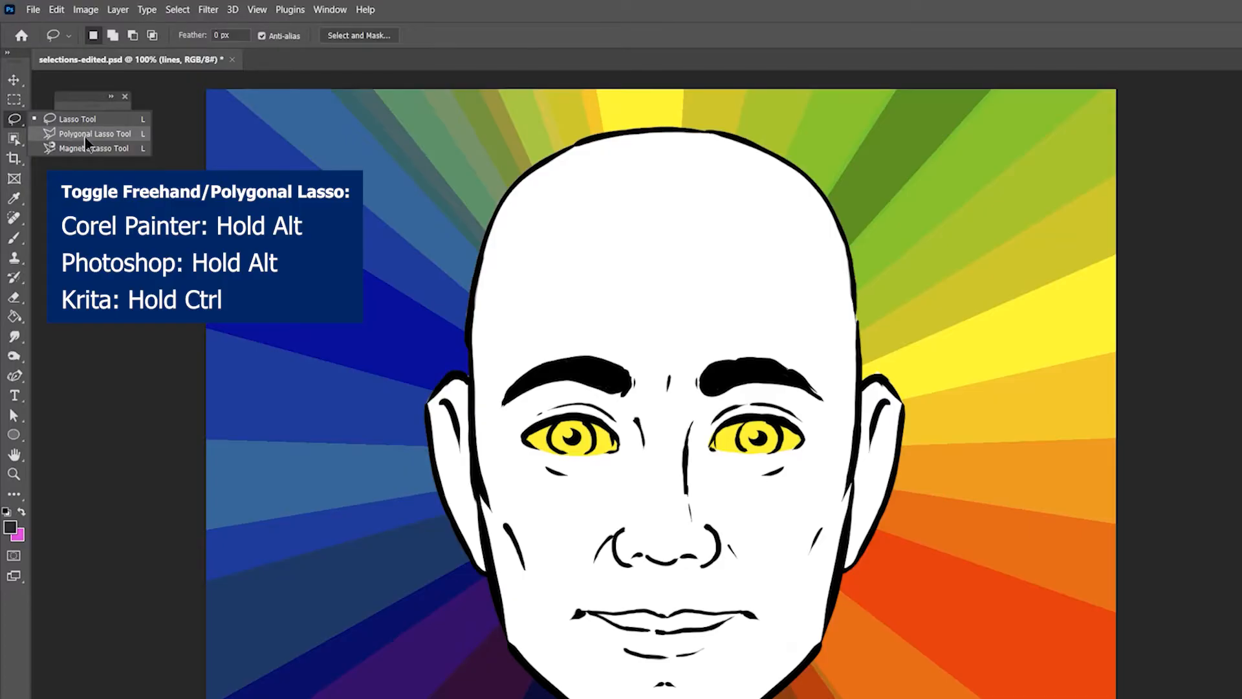
In Photoshop, select an S-shaped area on the forehead with the Polygonal Lasso, mixing straight and freehand segments.
{"action": "left_click", "coordinate": [91, 134]}
{"action": "left_click", "coordinate": [704, 149]}
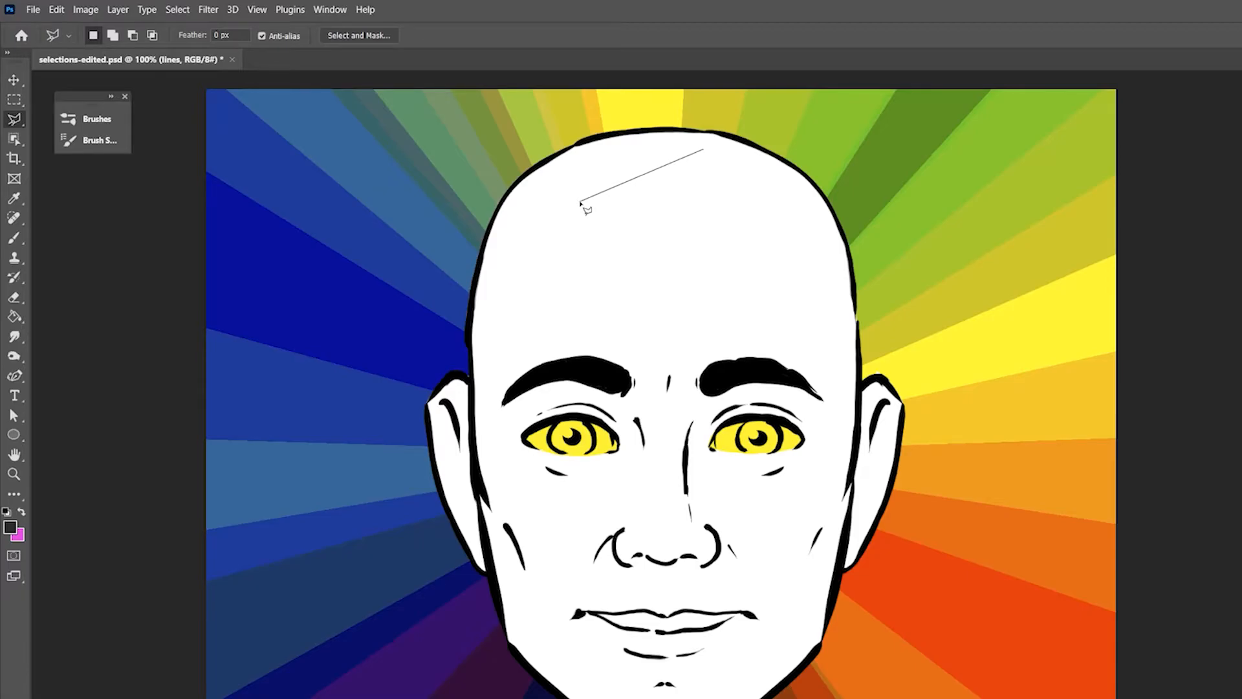
{"action": "key", "text": "alt"}
{"action": "mouse_move", "coordinate": [581, 202]}
{"action": "left_mouse_down"}
{"action": "mouse_move", "coordinate": [631, 269]}
{"action": "mouse_move", "coordinate": [732, 266]}
{"action": "mouse_move", "coordinate": [636, 304]}
{"action": "left_mouse_up"}
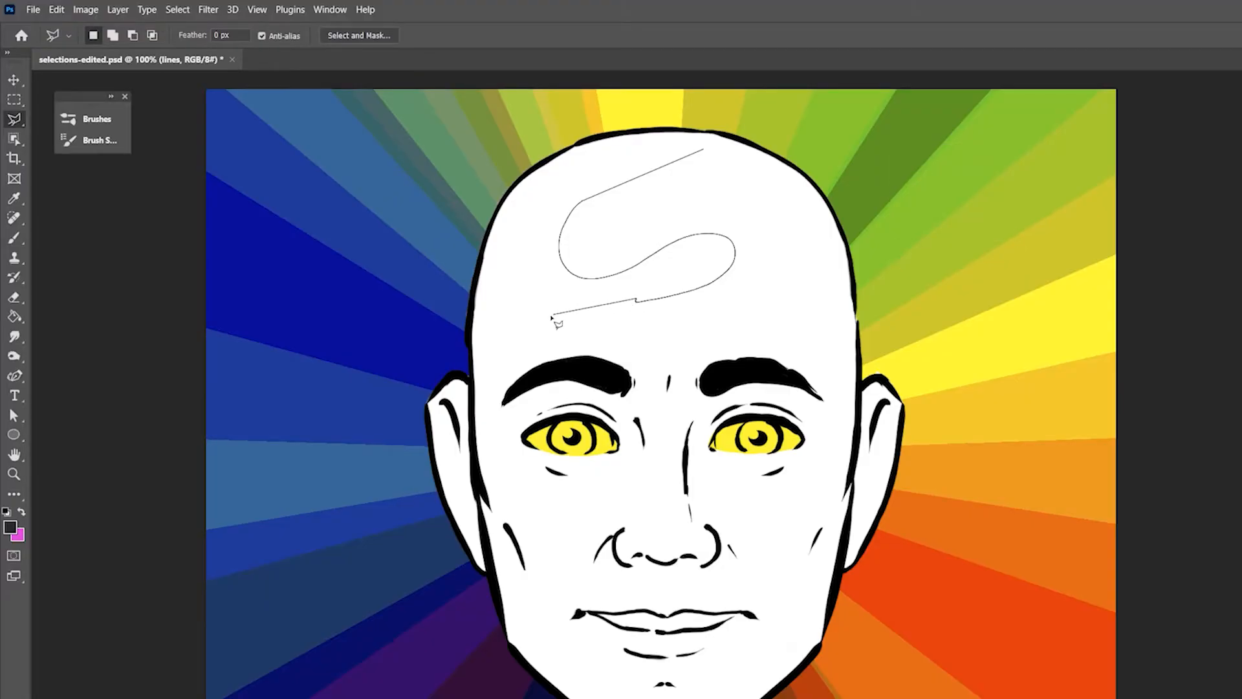
{"action": "mouse_move", "coordinate": [542, 319]}
{"action": "left_mouse_down"}
{"action": "mouse_move", "coordinate": [666, 321]}
{"action": "mouse_move", "coordinate": [752, 209]}
{"action": "mouse_move", "coordinate": [630, 202]}
{"action": "mouse_move", "coordinate": [668, 184]}
{"action": "left_mouse_up"}
{"action": "left_click", "coordinate": [697, 168]}
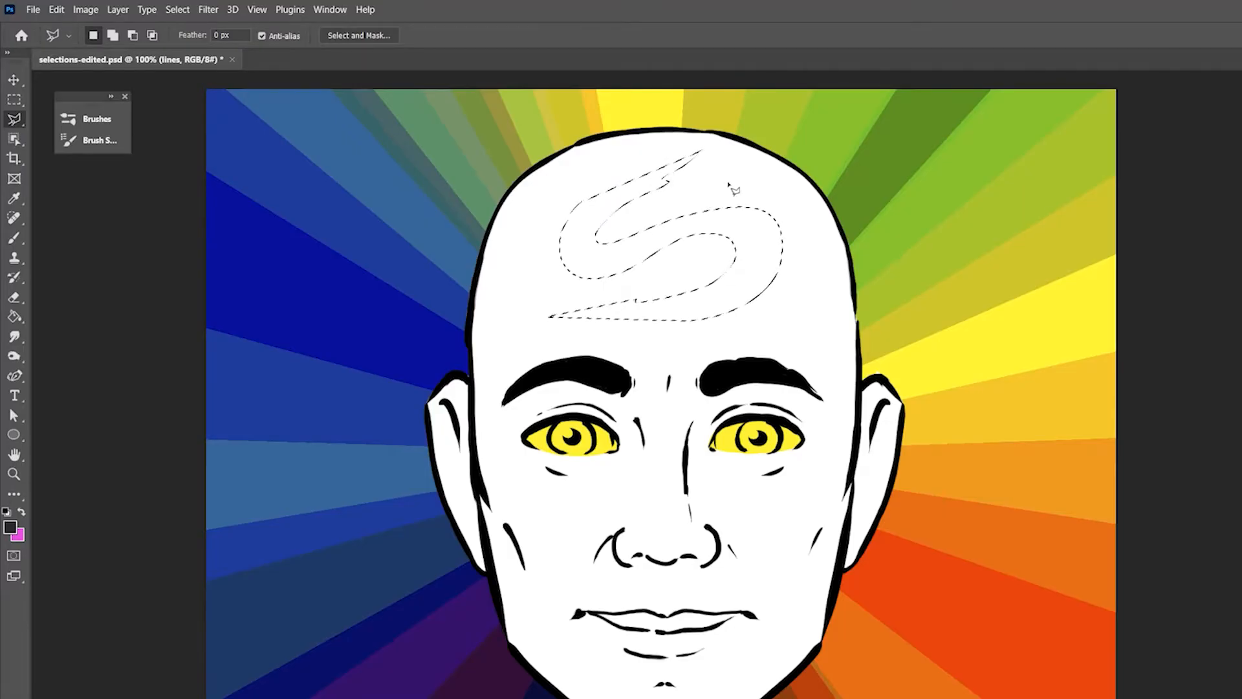
{"action": "key", "text": "q"}
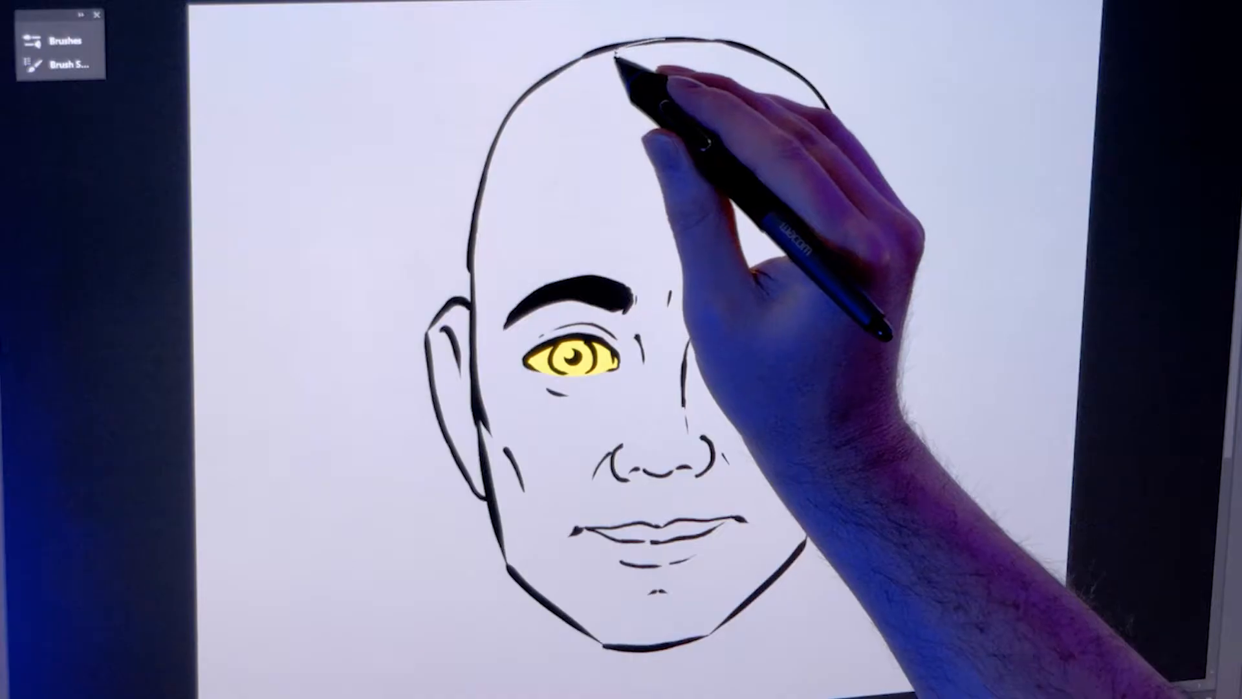
Combine freehand selections of the ears and lips on the lines layer, check them with the Quick Mask overlay, and deselect.
{"action": "mouse_move", "coordinate": [496, 166]}
{"action": "left_mouse_down"}
{"action": "mouse_move", "coordinate": [483, 313]}
{"action": "mouse_move", "coordinate": [468, 305]}
{"action": "mouse_move", "coordinate": [435, 347]}
{"action": "mouse_move", "coordinate": [459, 453]}
{"action": "mouse_move", "coordinate": [504, 512]}
{"action": "mouse_move", "coordinate": [520, 567]}
{"action": "mouse_move", "coordinate": [621, 652]}
{"action": "mouse_move", "coordinate": [609, 647]}
{"action": "mouse_move", "coordinate": [679, 648]}
{"action": "mouse_move", "coordinate": [722, 638]}
{"action": "mouse_move", "coordinate": [833, 554]}
{"action": "left_mouse_up"}
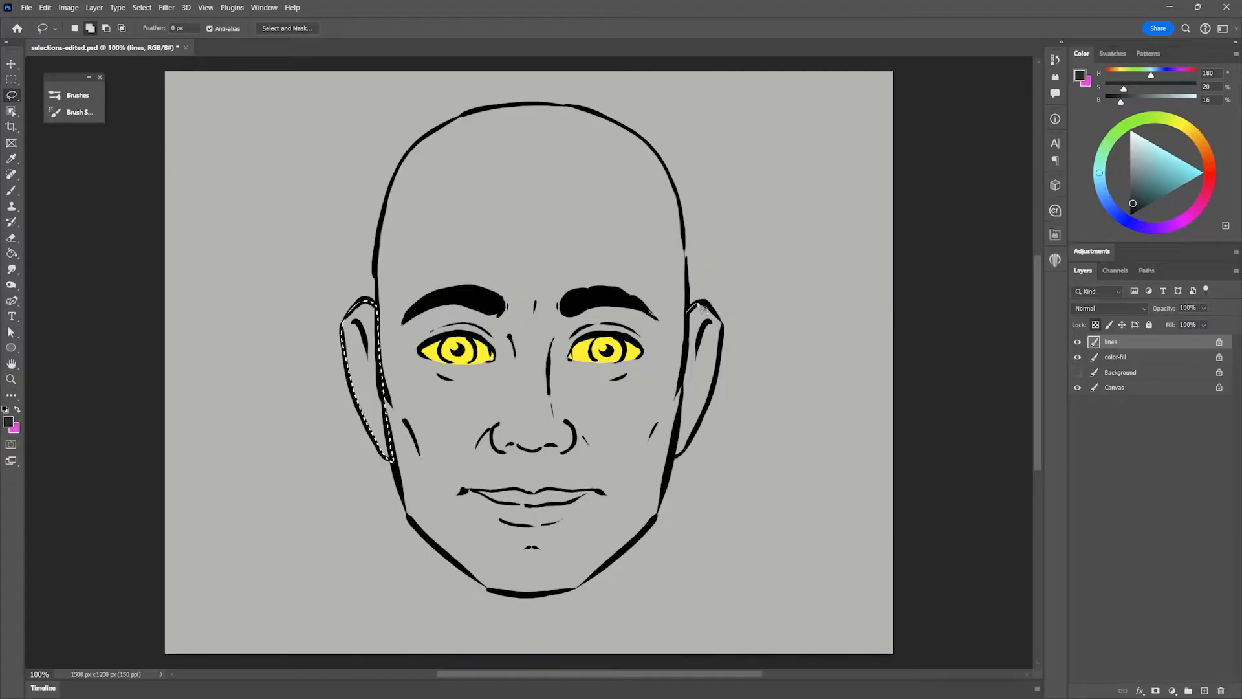
{"action": "mouse_move", "coordinate": [688, 311]}
{"action": "left_mouse_down"}
{"action": "mouse_move", "coordinate": [699, 432]}
{"action": "mouse_move", "coordinate": [687, 312]}
{"action": "left_mouse_up"}
{"action": "mouse_move", "coordinate": [469, 489]}
{"action": "left_mouse_down"}
{"action": "mouse_move", "coordinate": [526, 493]}
{"action": "mouse_move", "coordinate": [543, 510]}
{"action": "mouse_move", "coordinate": [478, 497]}
{"action": "left_mouse_up"}
{"action": "key", "text": "q"}
{"action": "key", "text": "q"}
{"action": "key", "text": "ctrl+d"}
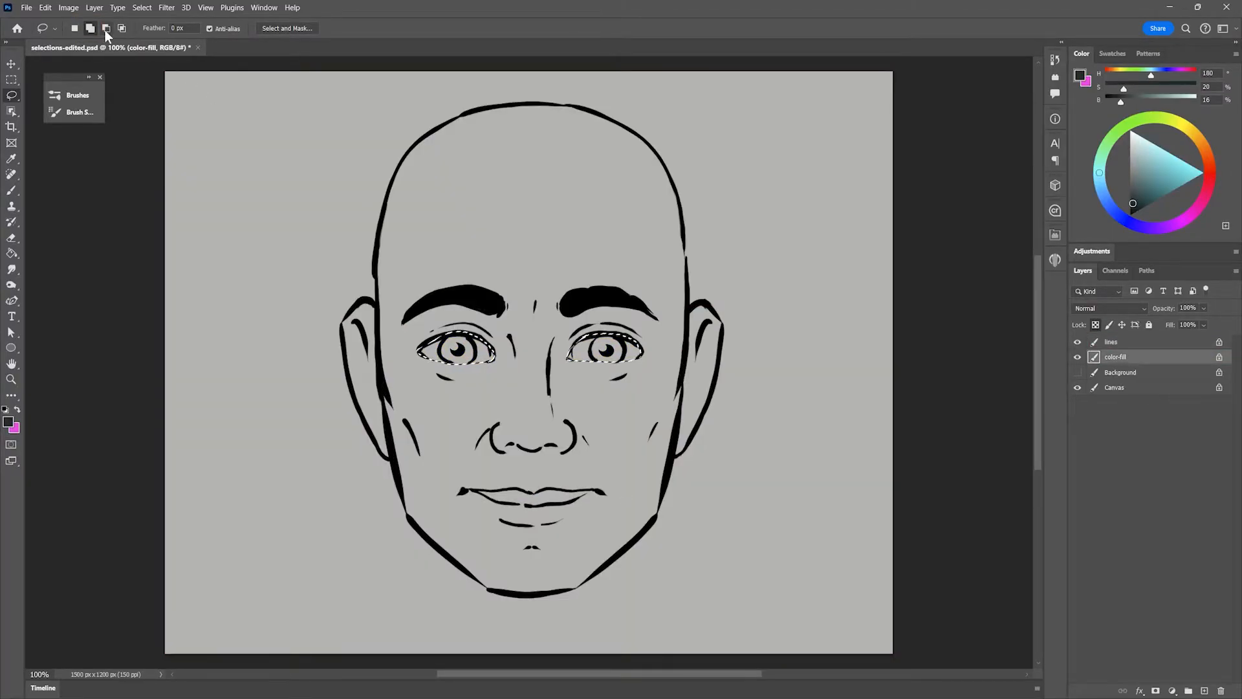
Subtract both irises from the eye selection on the color-fill layer and show the result with Quick Mask.
{"action": "left_click", "coordinate": [106, 29]}
{"action": "mouse_move", "coordinate": [457, 329]}
{"action": "left_mouse_down"}
{"action": "mouse_move", "coordinate": [449, 354]}
{"action": "mouse_move", "coordinate": [477, 368]}
{"action": "mouse_move", "coordinate": [462, 330]}
{"action": "left_mouse_up"}
{"action": "mouse_move", "coordinate": [607, 334]}
{"action": "left_mouse_down"}
{"action": "mouse_move", "coordinate": [612, 366]}
{"action": "mouse_move", "coordinate": [610, 333]}
{"action": "left_mouse_up"}
{"action": "key", "text": "q"}
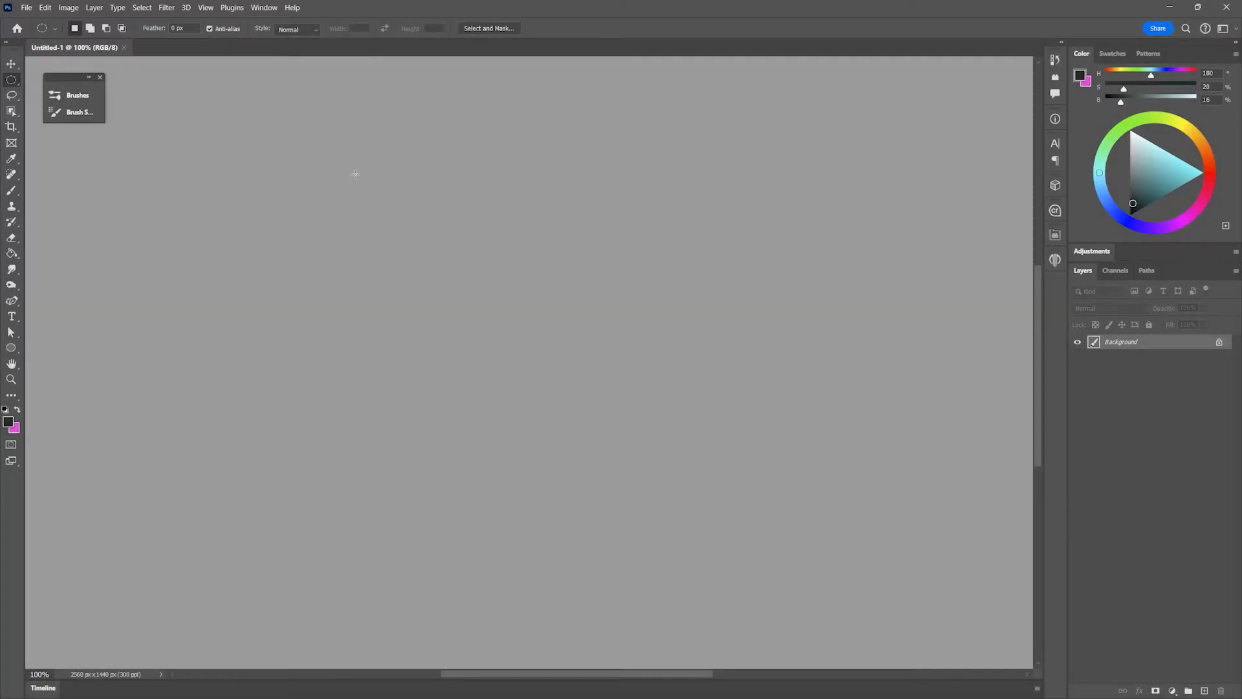
Select a crescent in the blank document by subtracting an overlapping circle from a large circular selection.
{"action": "left_click_drag", "start_coordinate": [348, 165], "coordinate": [686, 504]}
{"action": "mouse_move", "coordinate": [755, 145]}
{"action": "left_mouse_down"}
{"action": "mouse_move", "coordinate": [531, 275]}
{"action": "mouse_move", "coordinate": [435, 505]}
{"action": "left_mouse_up"}
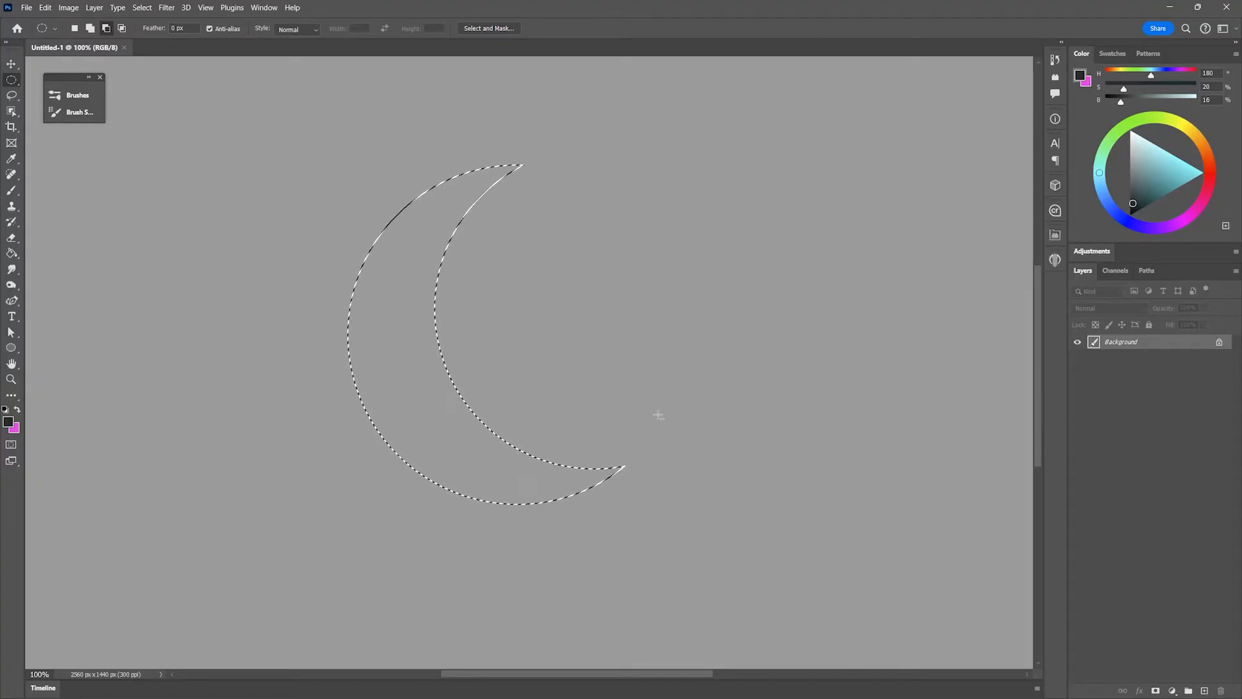
{"action": "left_click", "coordinate": [45, 7]}
{"action": "left_click", "coordinate": [83, 276]}
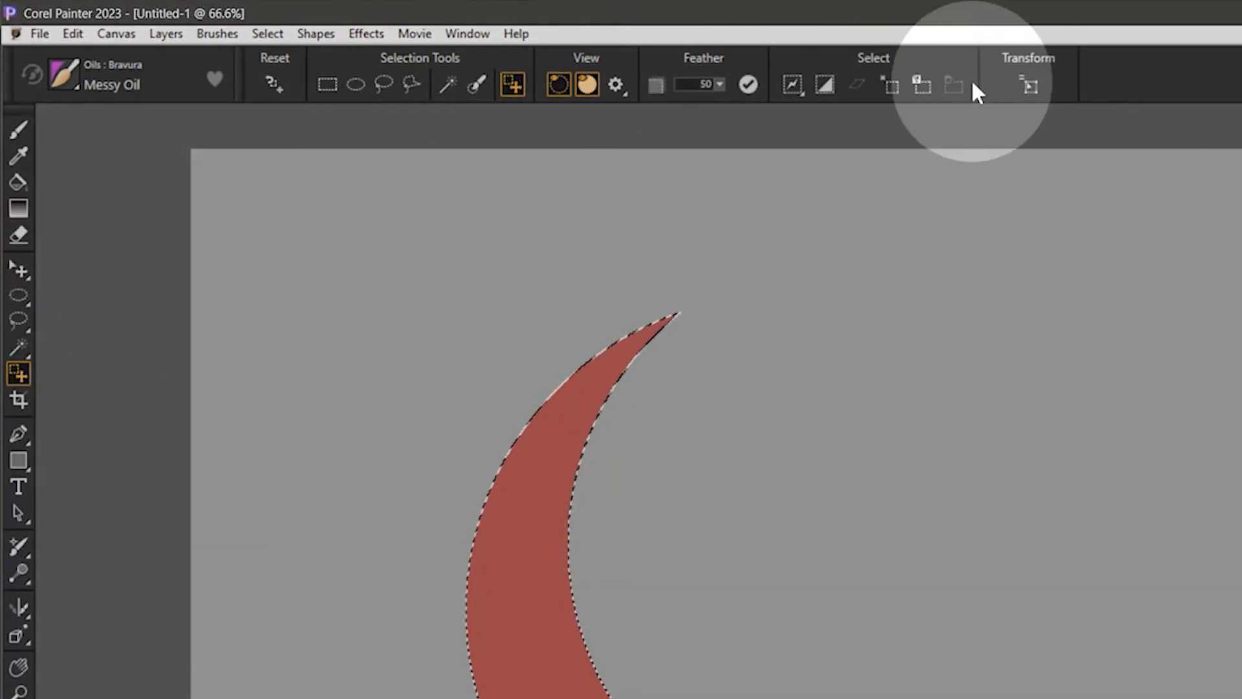
Switch to Corel Painter and start transforming the red crescent's selection.
{"action": "left_click", "coordinate": [1027, 84]}
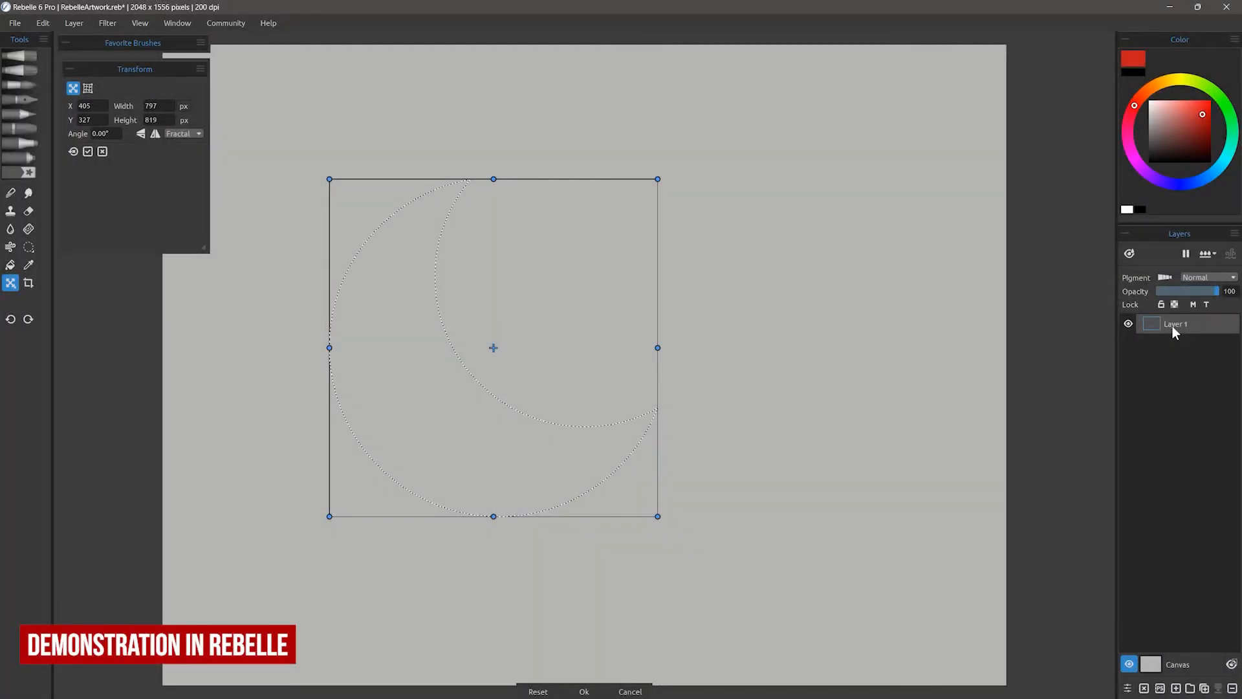
In Rebelle, move and resize the crescent selection with the Transform tool to about 980 by 818 px.
{"action": "left_click_drag", "start_coordinate": [436, 387], "coordinate": [532, 434]}
{"action": "mouse_move", "coordinate": [419, 518]}
{"action": "left_mouse_down"}
{"action": "mouse_move", "coordinate": [478, 460]}
{"action": "mouse_move", "coordinate": [405, 535]}
{"action": "left_mouse_up"}
{"action": "left_click_drag", "start_coordinate": [405, 372], "coordinate": [425, 489]}
{"action": "mouse_move", "coordinate": [423, 537]}
{"action": "left_mouse_down"}
{"action": "mouse_move", "coordinate": [459, 468]}
{"action": "mouse_move", "coordinate": [405, 544]}
{"action": "left_mouse_up"}
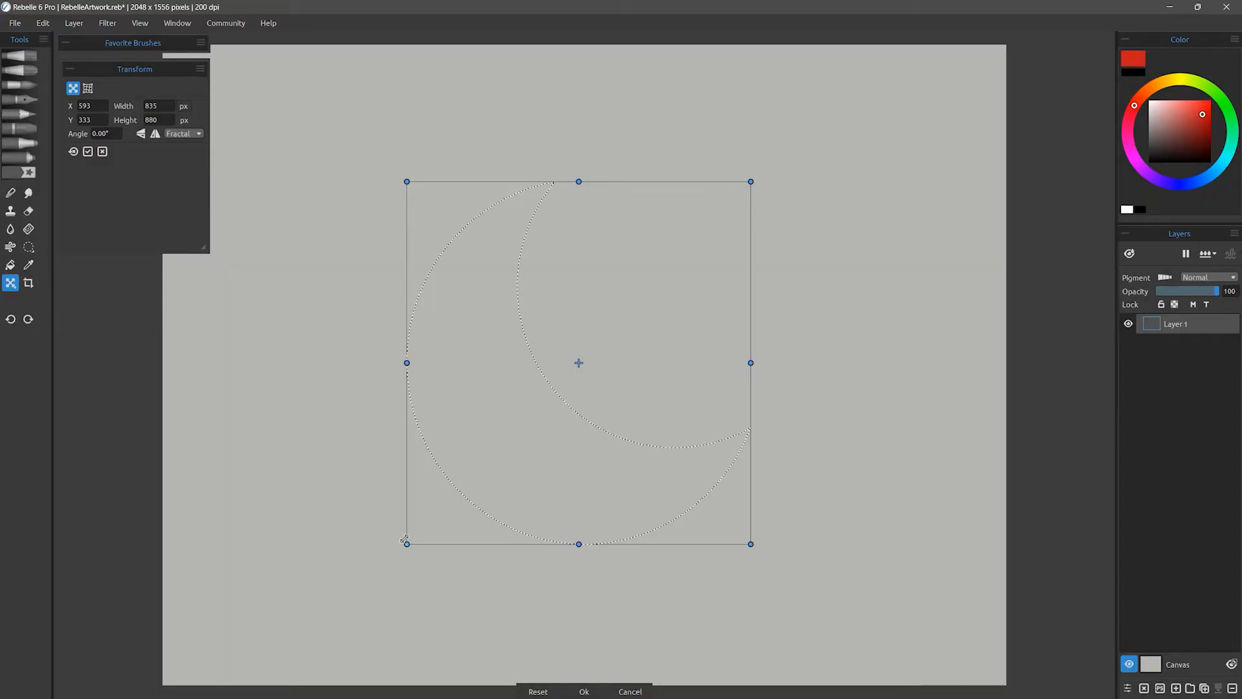
{"action": "left_click_drag", "start_coordinate": [407, 362], "coordinate": [379, 528]}
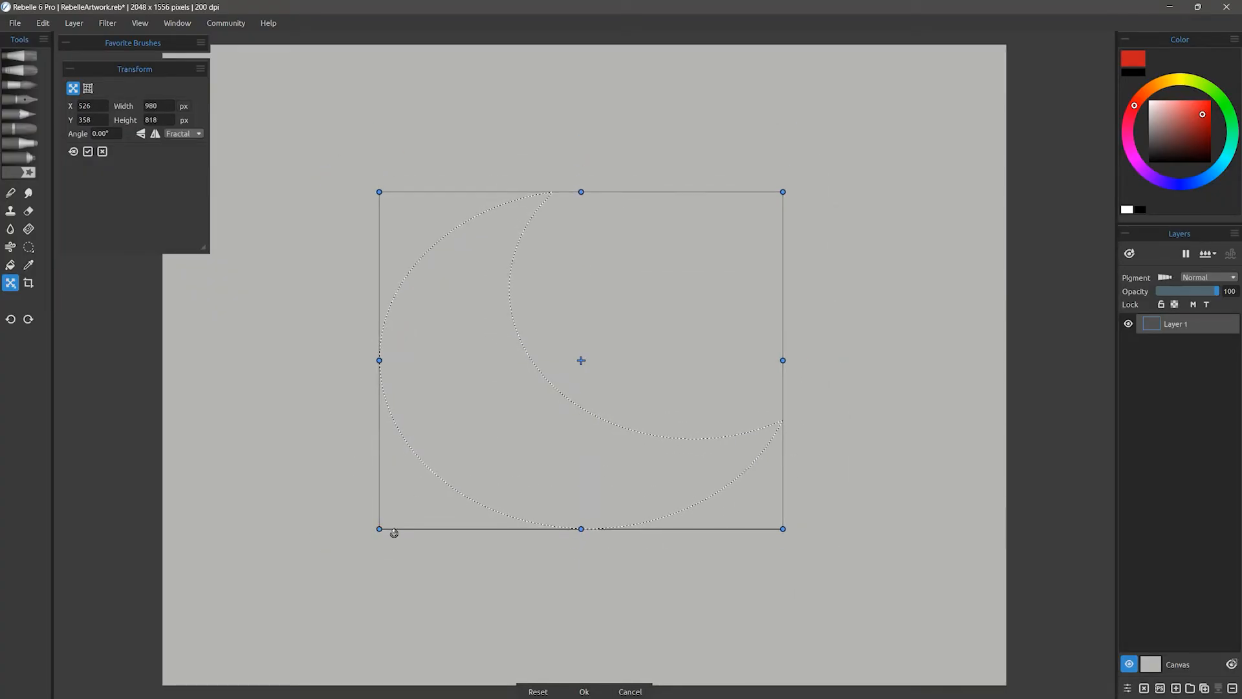
{"action": "left_click_drag", "start_coordinate": [791, 182], "coordinate": [732, 225]}
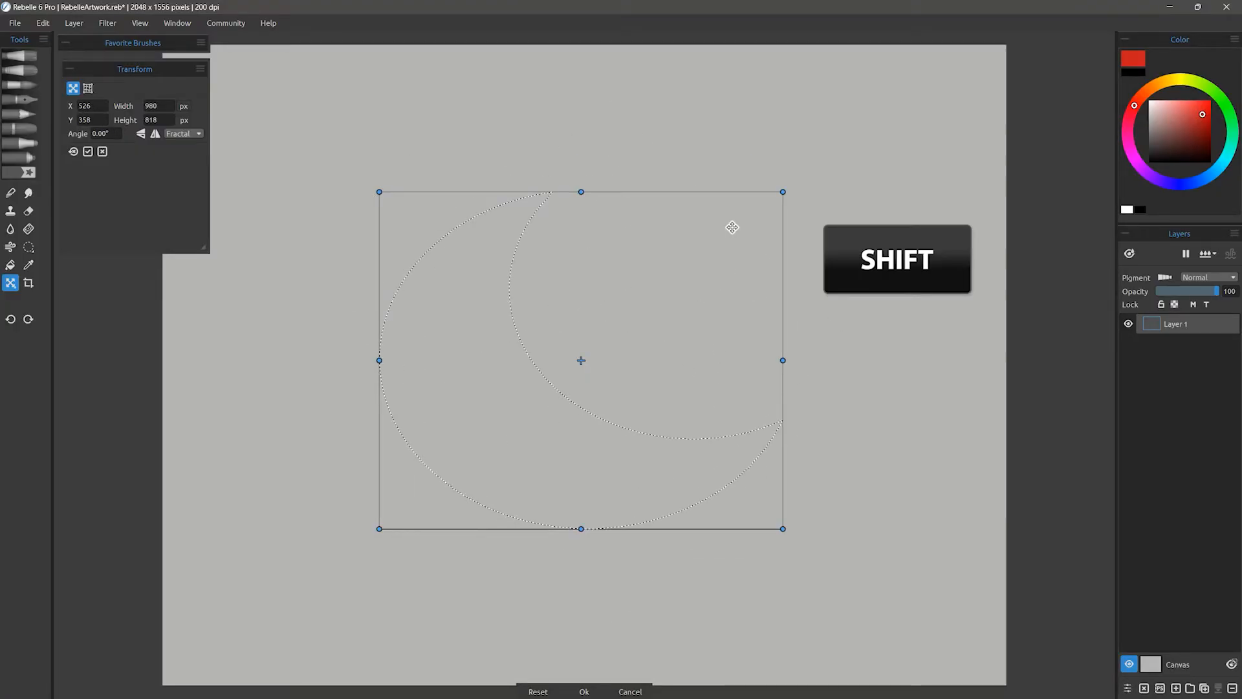
Select a tall rectangle in the middle of the canvas and fill it with red on Layer 1.
{"action": "left_click", "coordinate": [29, 247]}
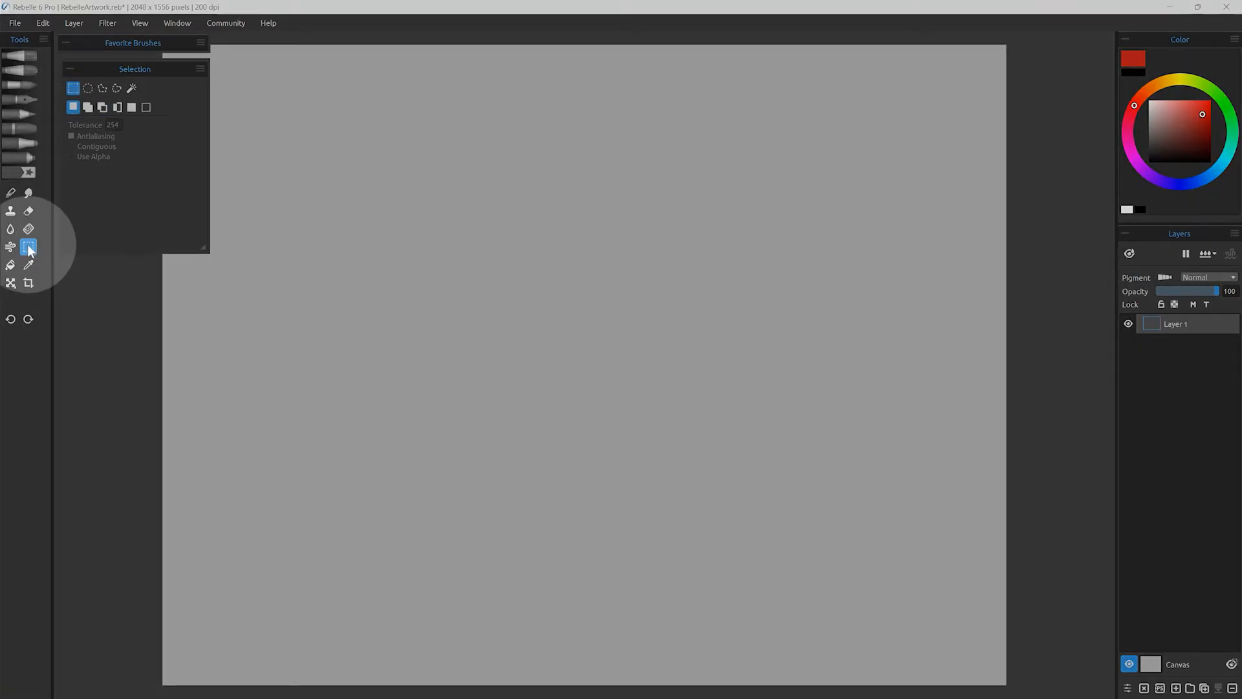
{"action": "left_click_drag", "start_coordinate": [439, 113], "coordinate": [756, 589]}
{"action": "left_click", "coordinate": [10, 265]}
{"action": "left_click", "coordinate": [532, 334]}
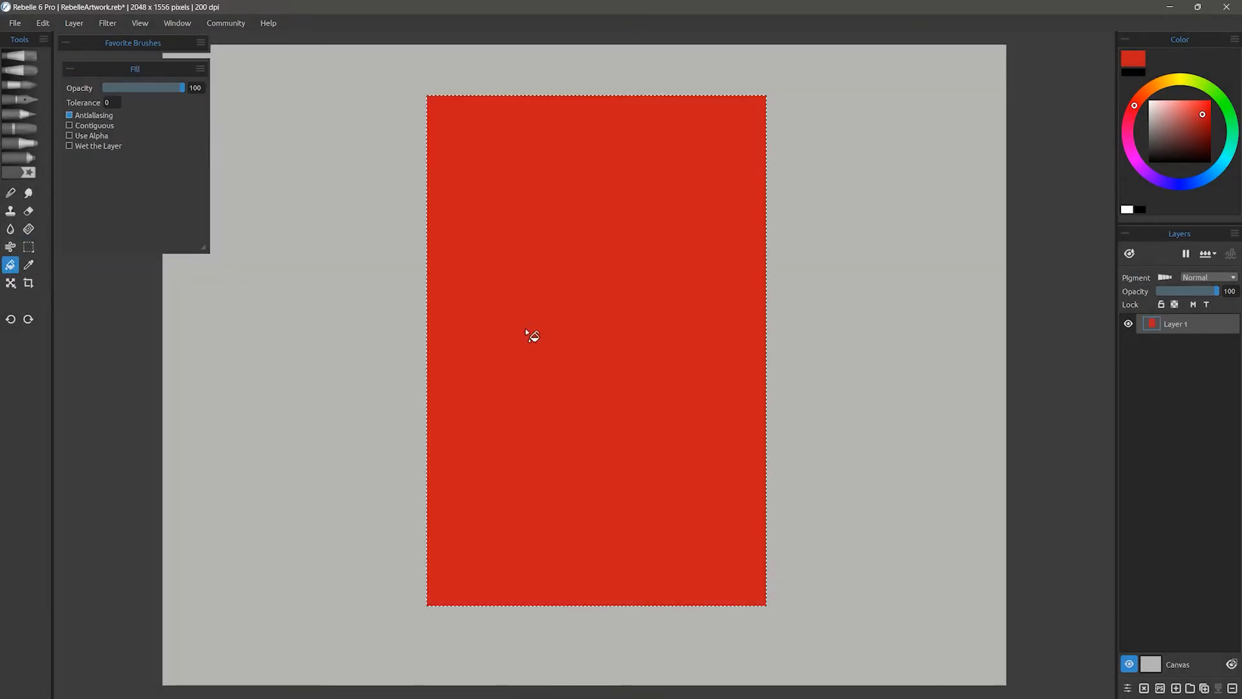
Shrink the rectangular selection to about 696 by 1123 px on Layer 2 and delete that area from Layer 1.
{"action": "left_click", "coordinate": [11, 283]}
{"action": "left_click_drag", "start_coordinate": [766, 96], "coordinate": [738, 122]}
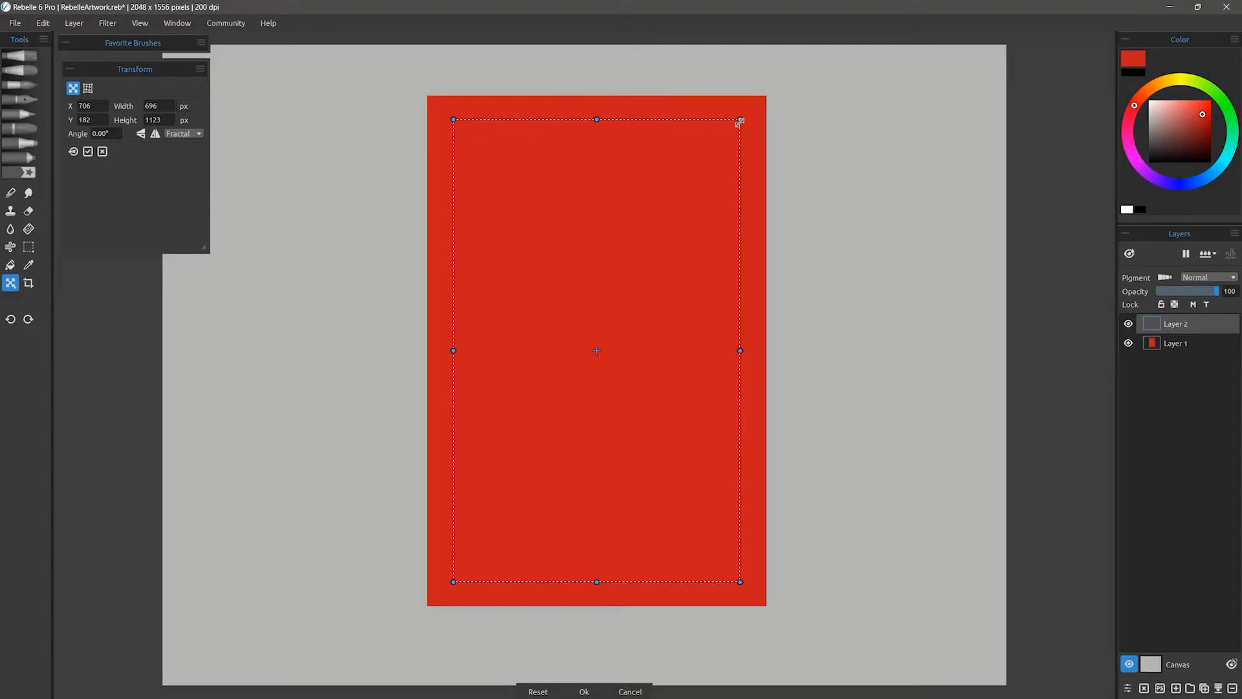
{"action": "left_click", "coordinate": [1167, 344]}
{"action": "key", "text": "Delete"}
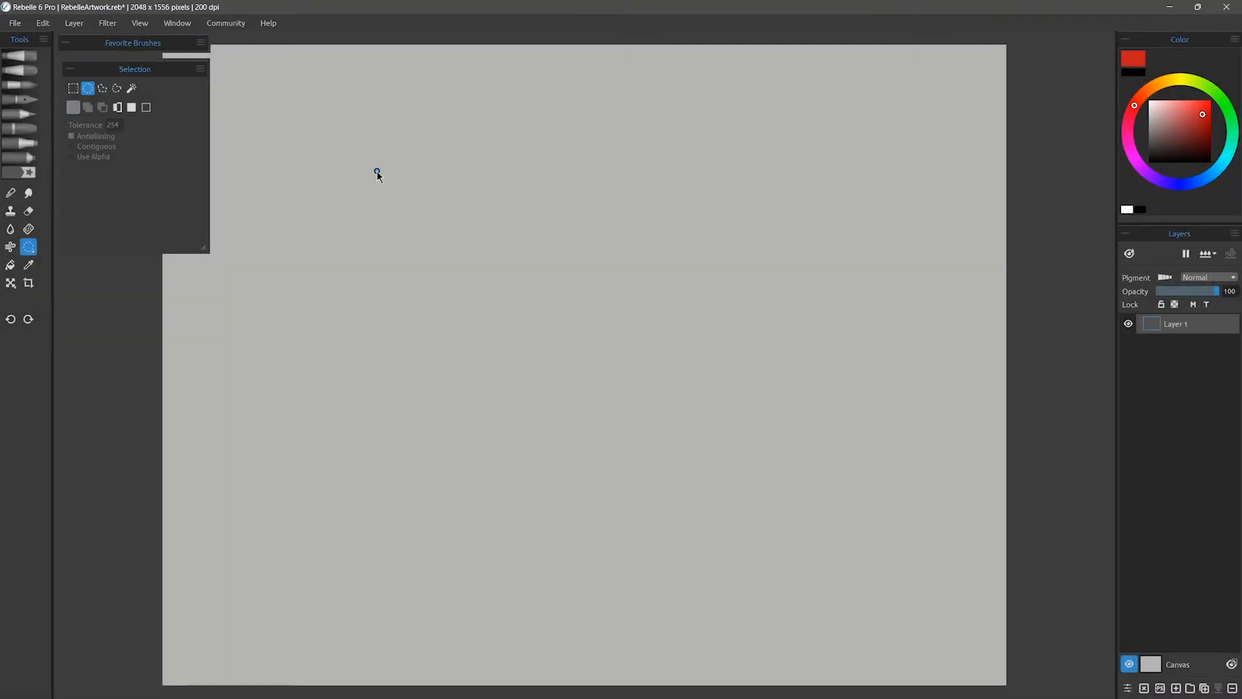
Select a large circle in the middle of the canvas and fill it with blue.
{"action": "left_click_drag", "start_coordinate": [377, 171], "coordinate": [763, 558]}
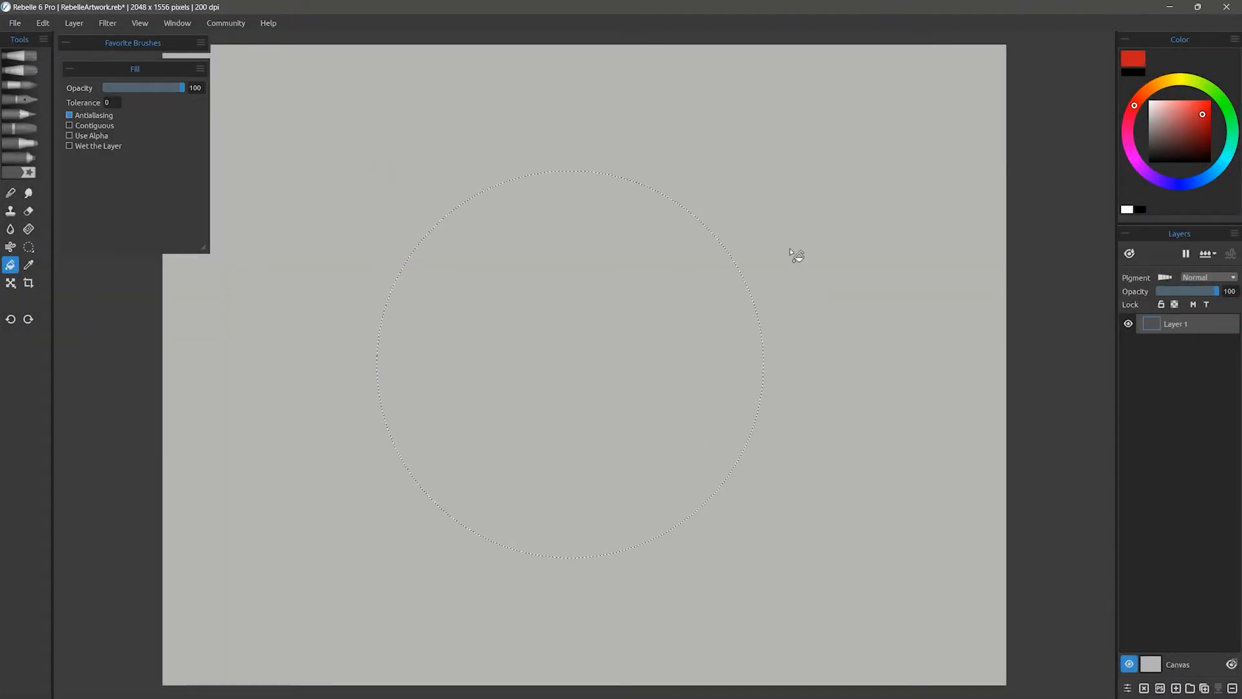
{"action": "left_click", "coordinate": [1201, 179]}
{"action": "left_click", "coordinate": [627, 322]}
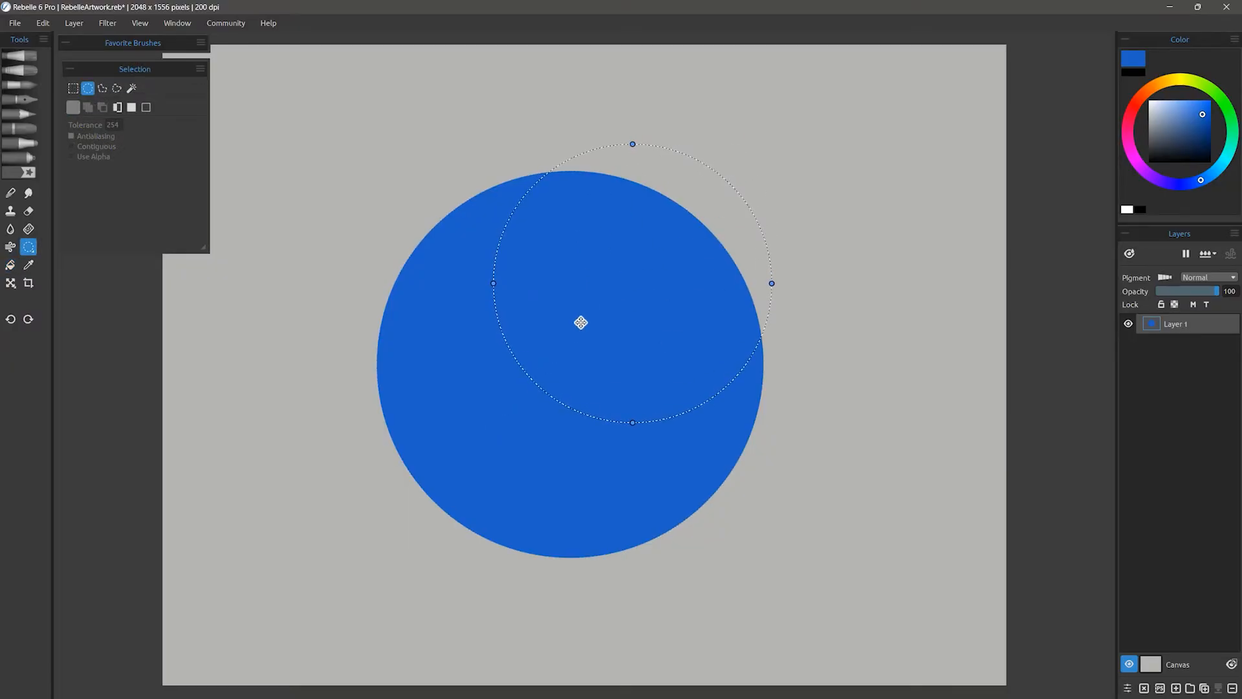
Try moving the circularly selected part of the blue circle up and away with the Transform tool.
{"action": "key", "text": "ctrl+t"}
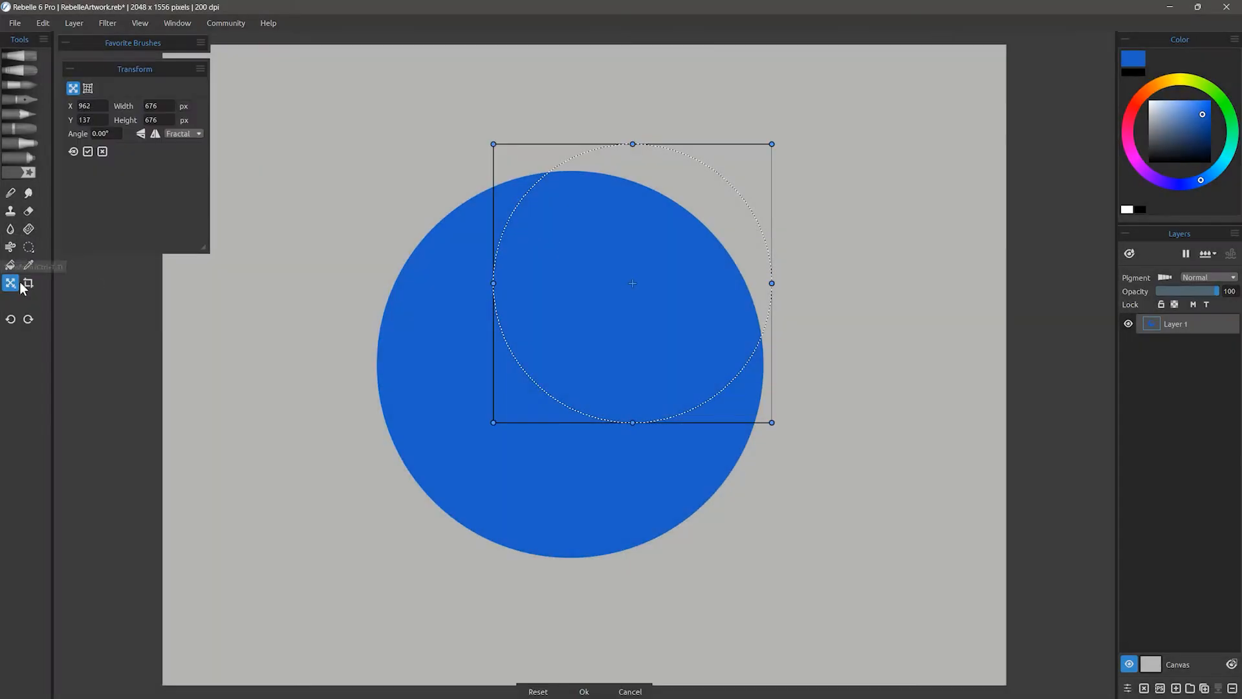
{"action": "left_click_drag", "start_coordinate": [589, 321], "coordinate": [681, 227]}
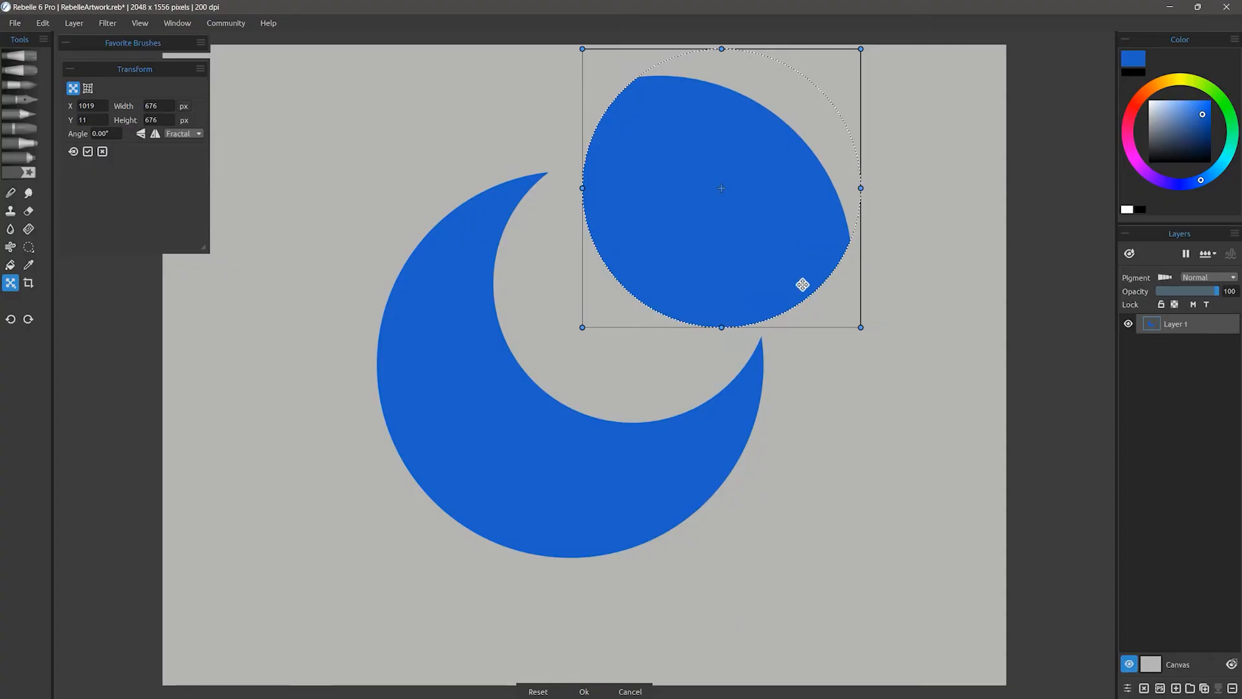
{"action": "key", "text": "Return"}
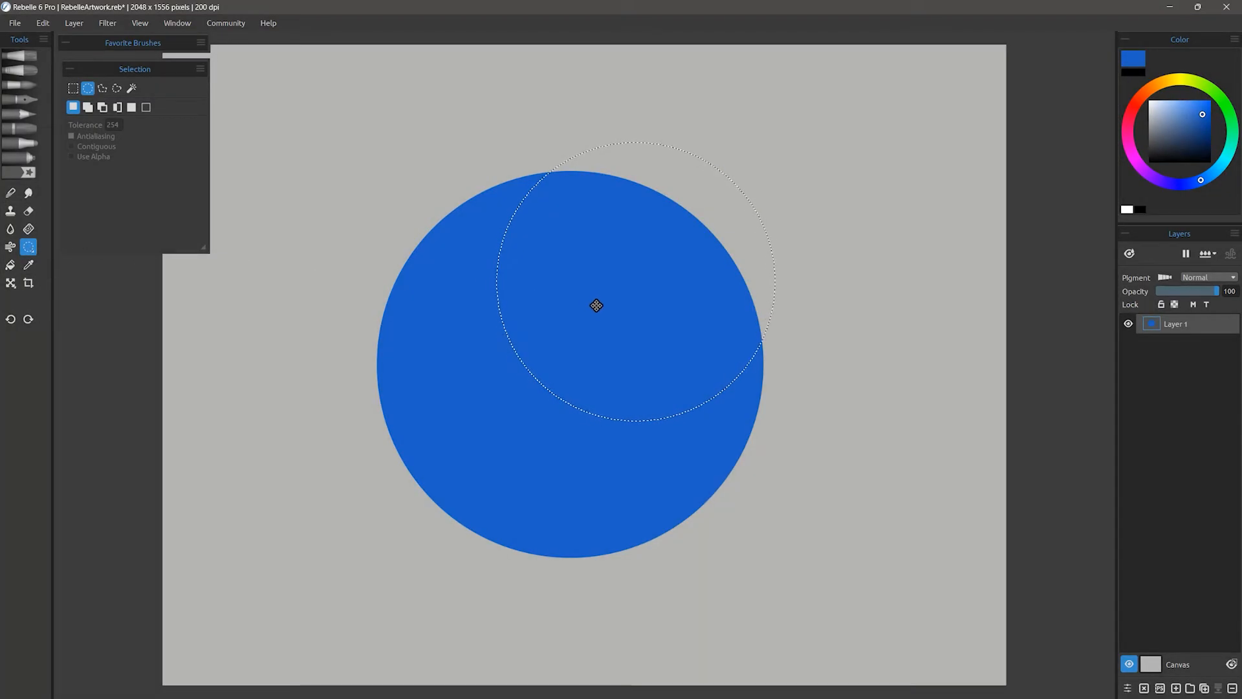
Move only the circular selection outline over the blue circle and open the commands for restoring and saving selections.
{"action": "left_click_drag", "start_coordinate": [596, 306], "coordinate": [633, 333]}
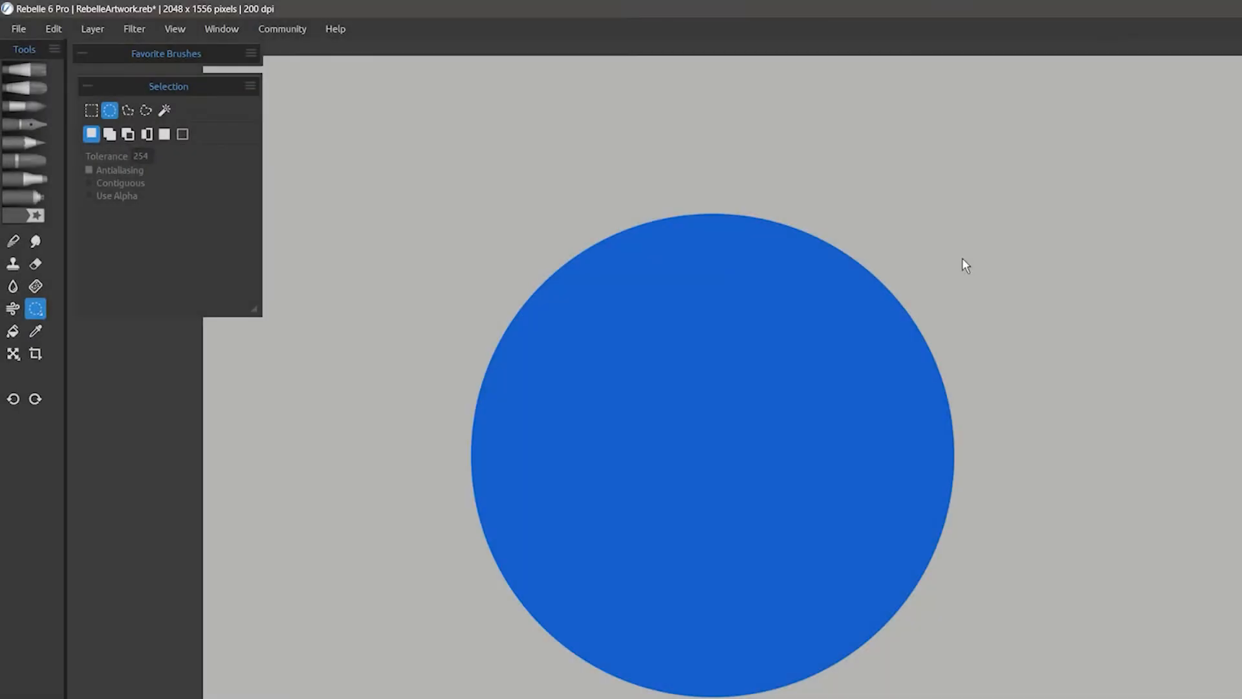
{"action": "left_click", "coordinate": [53, 29]}
{"action": "mouse_move", "coordinate": [130, 310]}
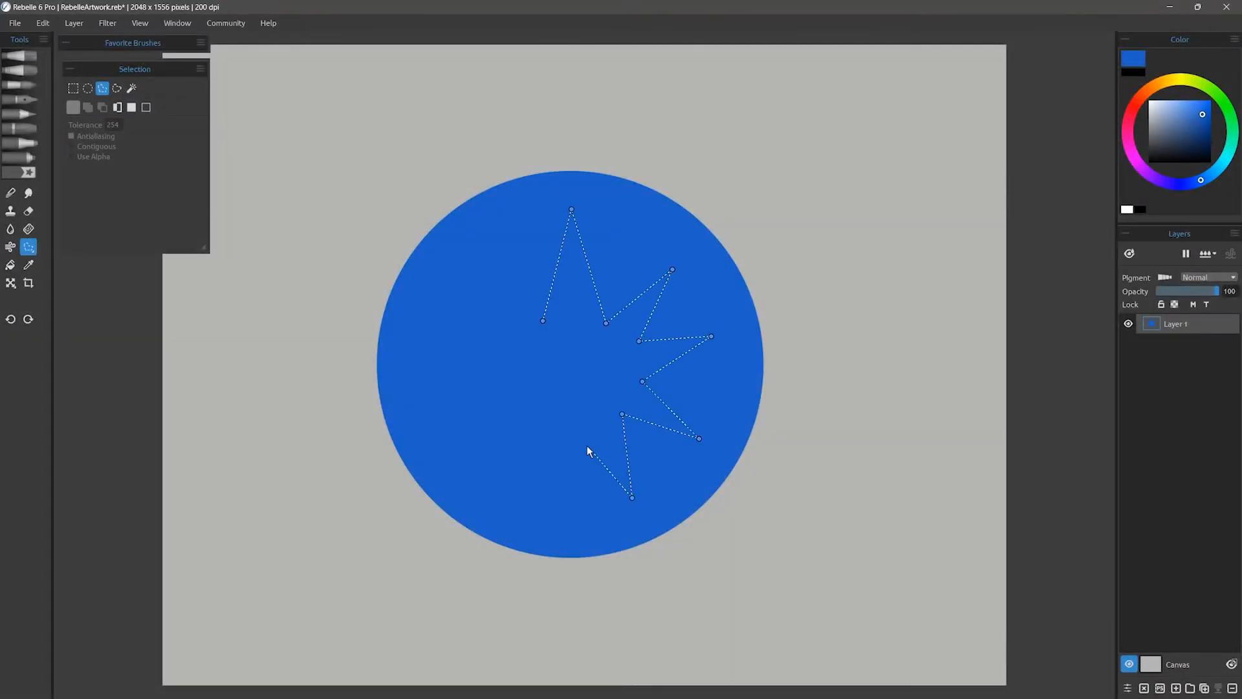
Outline a many-pointed star inside the blue circle with the Polygon selection and save the selection.
{"action": "left_click", "coordinate": [632, 497]}
{"action": "left_click", "coordinate": [565, 519]}
{"action": "left_click", "coordinate": [512, 506]}
{"action": "left_click", "coordinate": [446, 464]}
{"action": "left_click", "coordinate": [397, 365]}
{"action": "left_click", "coordinate": [429, 297]}
{"action": "left_click", "coordinate": [475, 231]}
{"action": "left_click", "coordinate": [572, 191]}
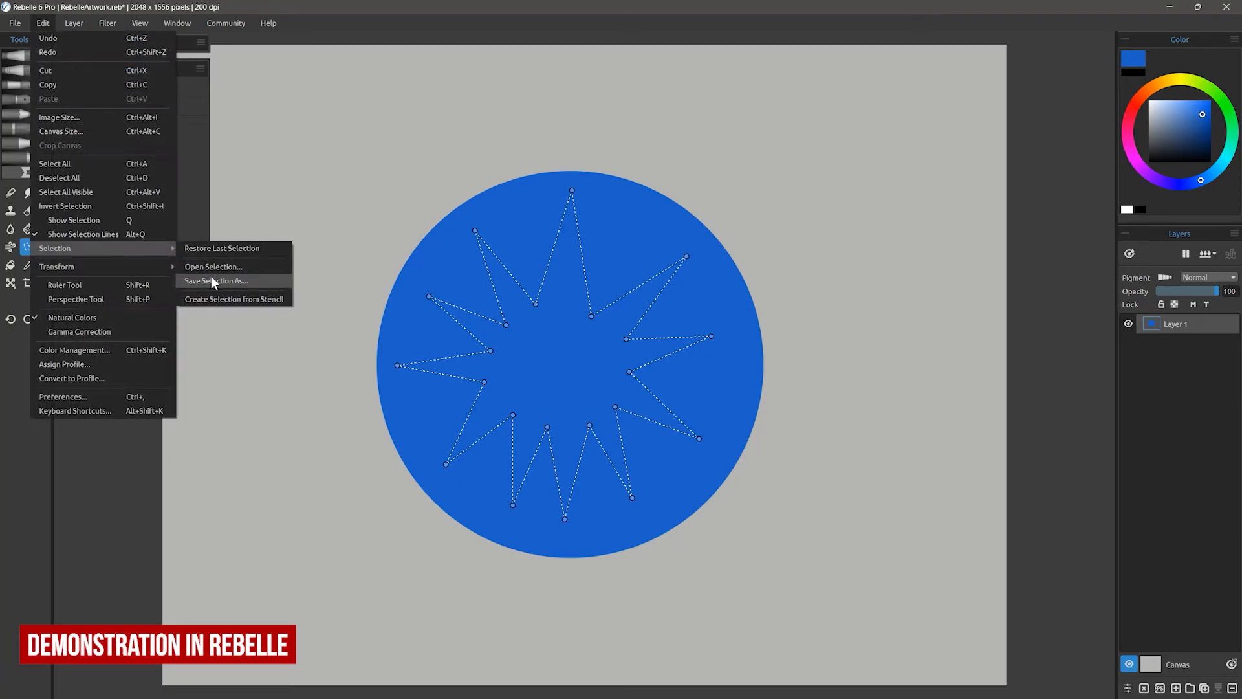
{"action": "left_click", "coordinate": [217, 281]}
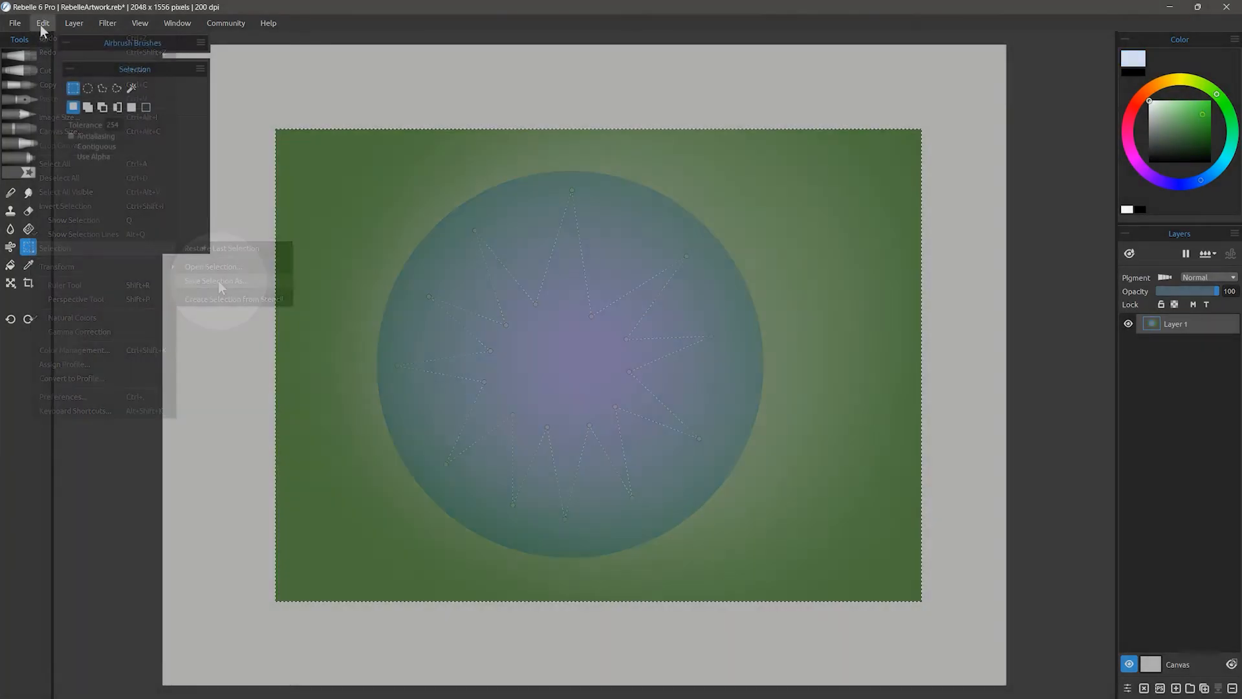
Open the command for loading a saved selection file onto the green canvas.
{"action": "left_click", "coordinate": [43, 23]}
{"action": "mouse_move", "coordinate": [55, 248]}
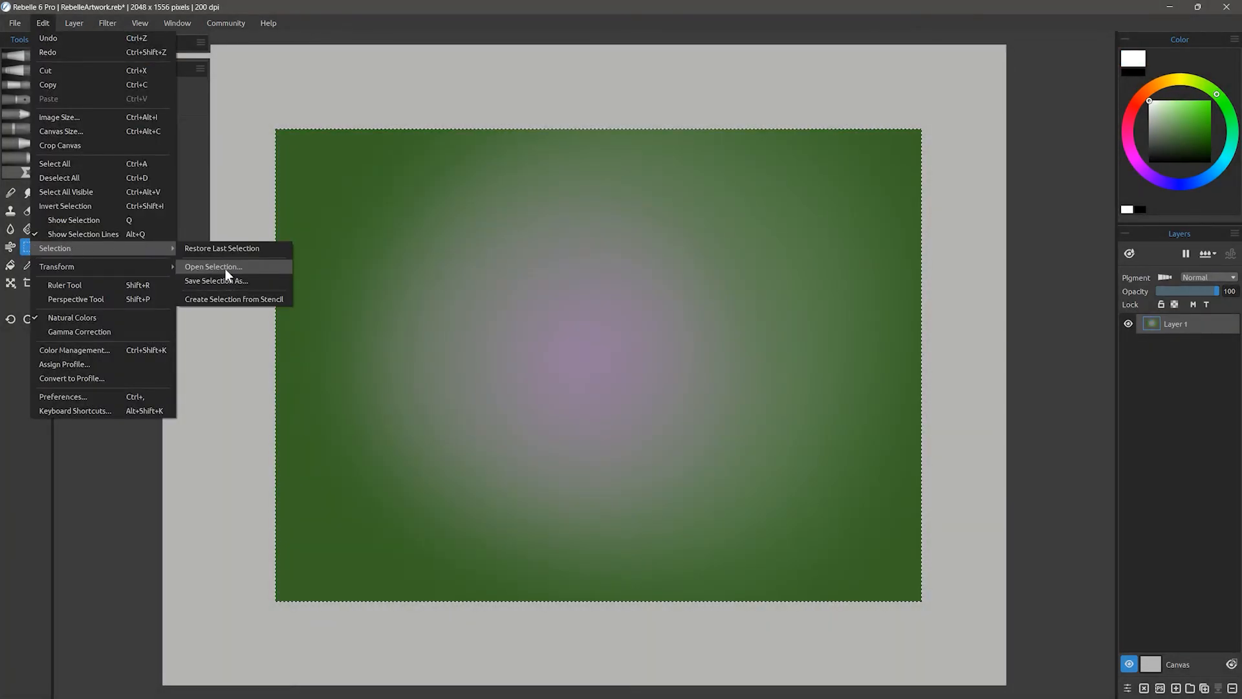
{"action": "left_click", "coordinate": [211, 267]}
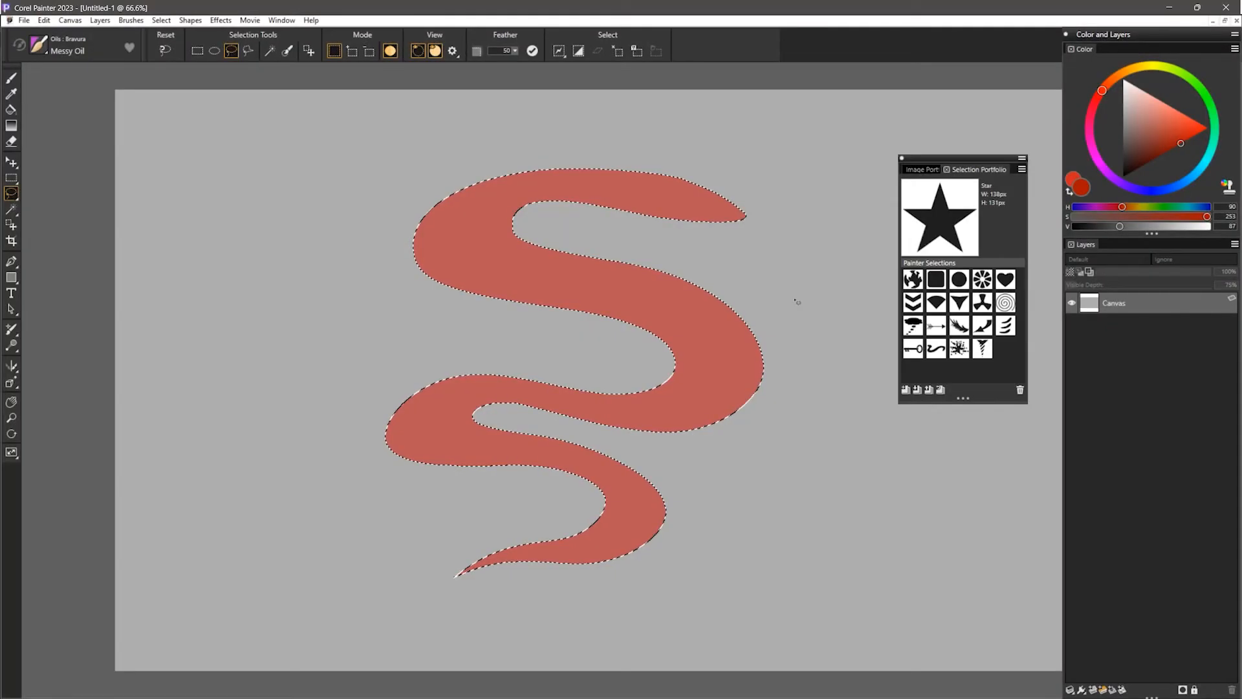
Switch to Corel Painter, add the S-shaped selection to the Selection Portfolio and pick it there.
{"action": "left_click", "coordinate": [907, 388]}
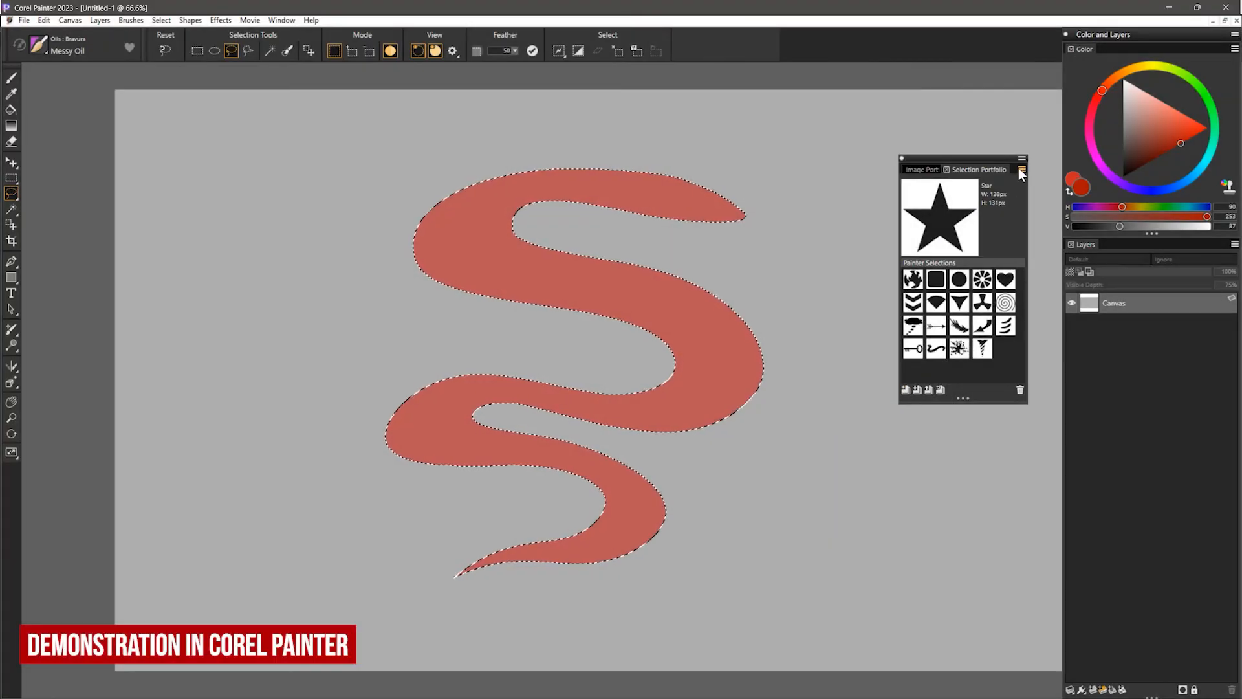
{"action": "left_click", "coordinate": [1022, 169]}
{"action": "left_click", "coordinate": [943, 178]}
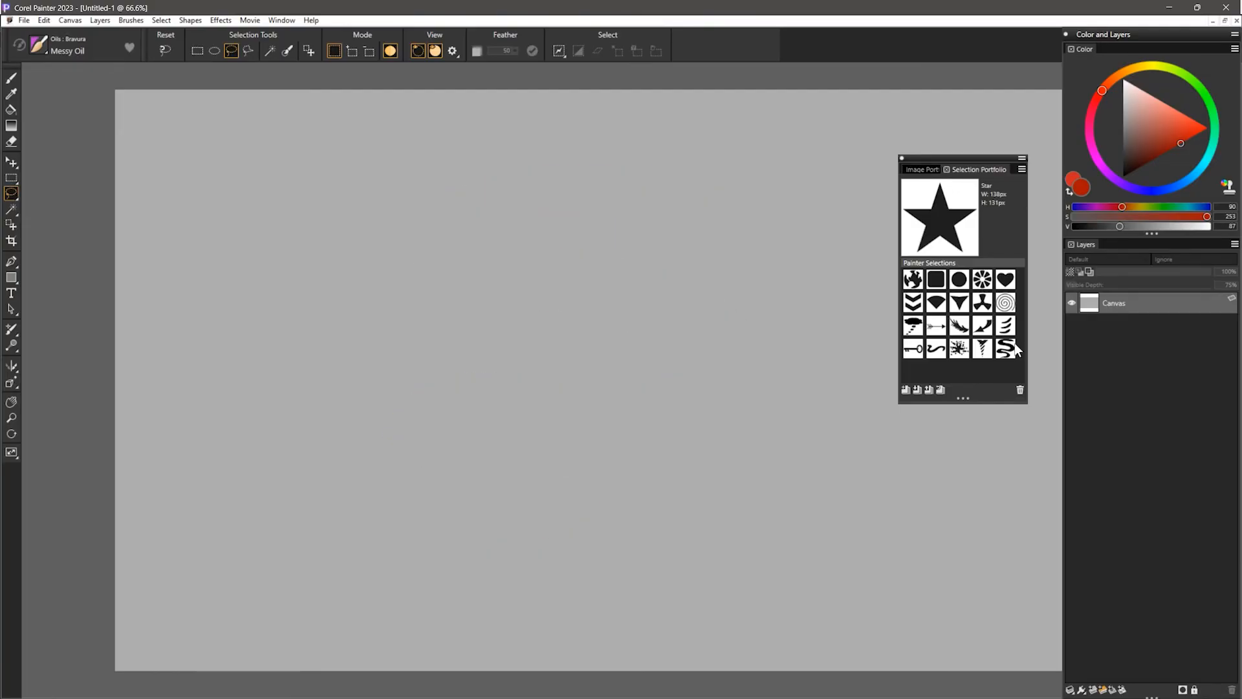
{"action": "left_click", "coordinate": [1005, 348]}
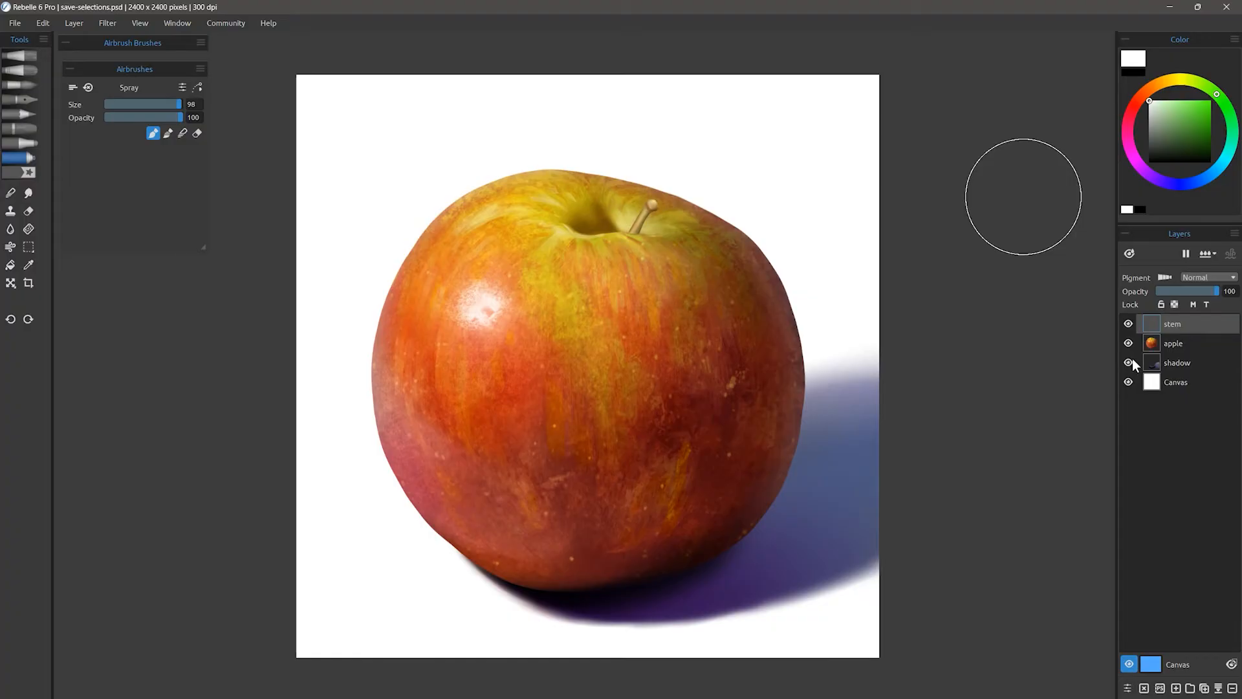
Switch to Rebelle, merge the stem, apple and shadow layers, and smudge the stem and the apple's shadowed edges.
{"action": "left_click", "coordinate": [1177, 363], "text": "shift"}
{"action": "key", "text": "ctrl+e"}
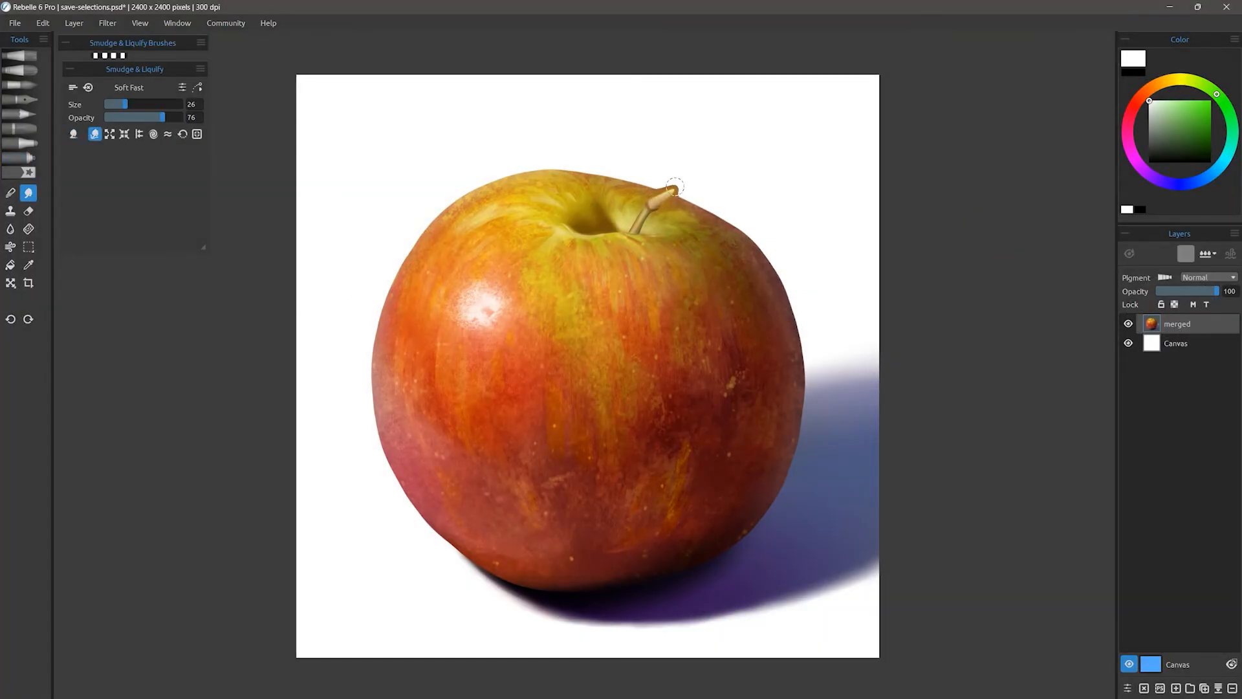
{"action": "left_click_drag", "start_coordinate": [716, 468], "coordinate": [756, 466]}
{"action": "left_click_drag", "start_coordinate": [757, 433], "coordinate": [829, 382]}
{"action": "left_click_drag", "start_coordinate": [608, 555], "coordinate": [595, 608]}
{"action": "left_click_drag", "start_coordinate": [510, 599], "coordinate": [522, 596]}
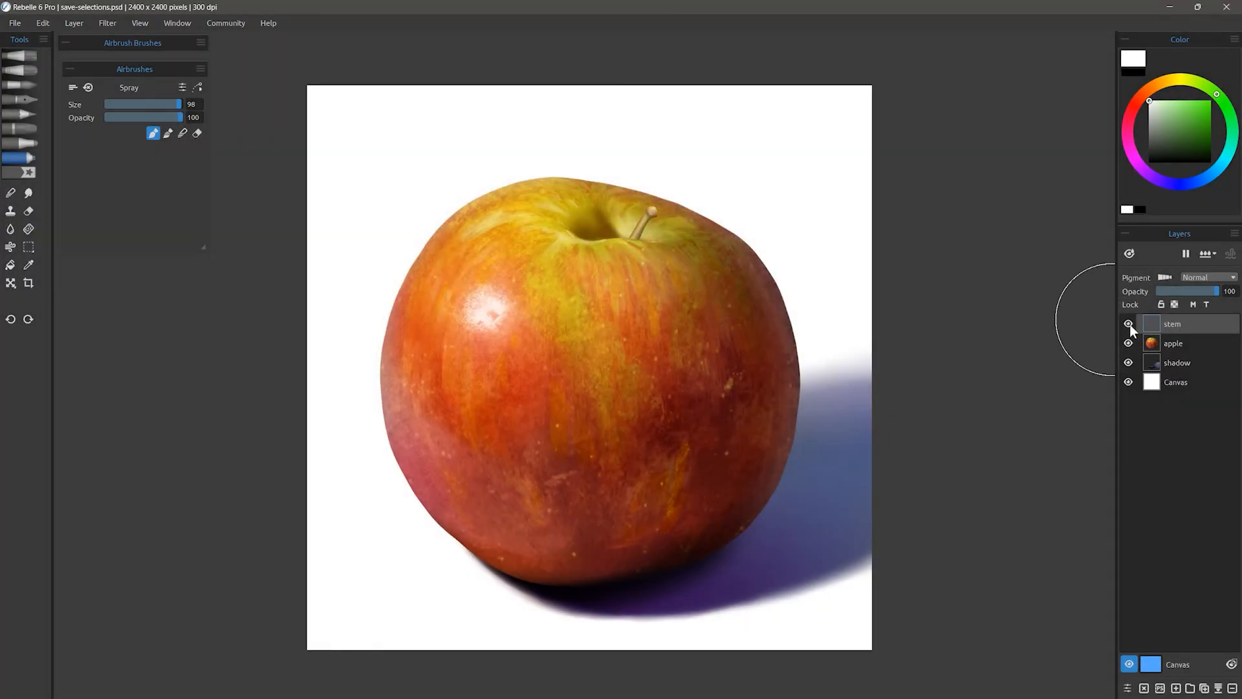
Hide and show the apple and shadow layers one after another to examine what each contains.
{"action": "left_click", "coordinate": [1129, 343]}
{"action": "left_click", "coordinate": [1129, 343]}
{"action": "left_click", "coordinate": [1129, 362]}
{"action": "left_click", "coordinate": [1130, 362]}
Shift the colours of the apple layer to green with a colour-adjustment filter.
{"action": "left_click", "coordinate": [1174, 345]}
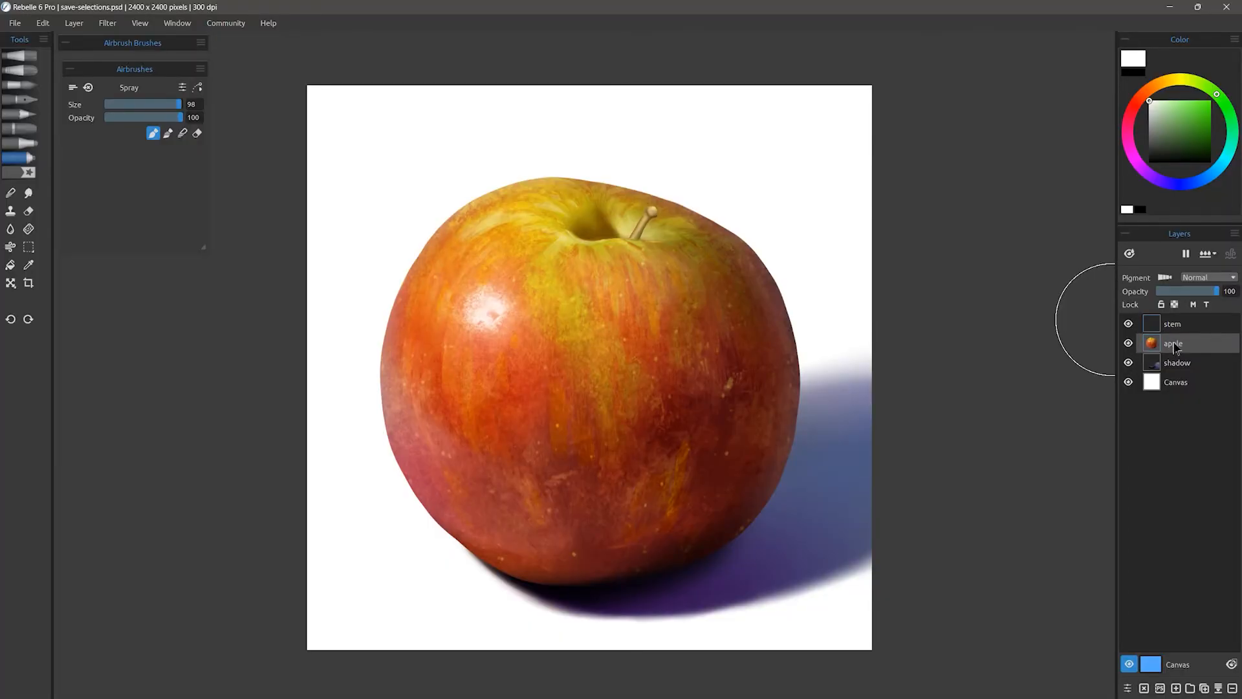
{"action": "left_click", "coordinate": [108, 23]}
{"action": "left_click", "coordinate": [139, 55]}
{"action": "mouse_move", "coordinate": [634, 311]}
{"action": "left_mouse_down"}
{"action": "mouse_move", "coordinate": [688, 311]}
{"action": "mouse_move", "coordinate": [652, 311]}
{"action": "left_mouse_up"}
{"action": "left_click", "coordinate": [654, 406]}
Lock the transparency of the stem layer and paint dark brown Sponge texture over the stem.
{"action": "left_click", "coordinate": [1172, 323]}
{"action": "left_click", "coordinate": [1175, 304]}
{"action": "left_click", "coordinate": [19, 172]}
{"action": "left_click", "coordinate": [102, 45]}
{"action": "left_click", "coordinate": [152, 209]}
{"action": "left_click_drag", "start_coordinate": [651, 213], "coordinate": [637, 244]}
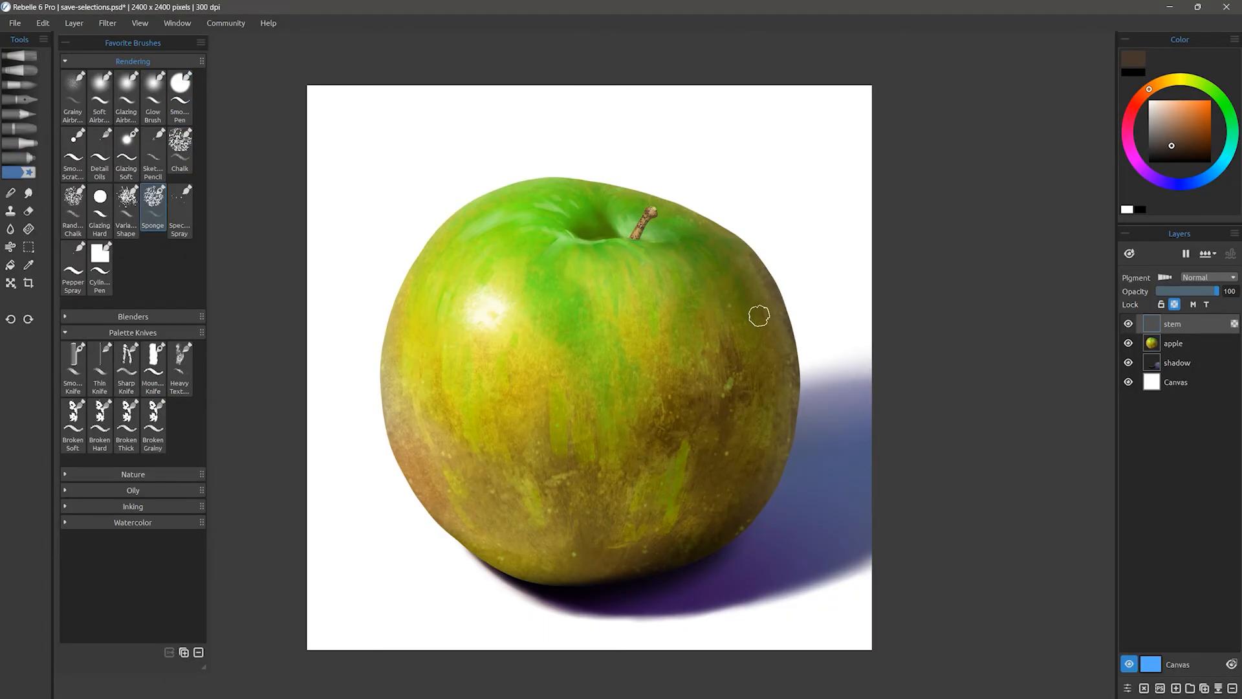
Combine the apple artwork's layers into a single layer and rename it merged.
{"action": "left_click", "coordinate": [42, 22]}
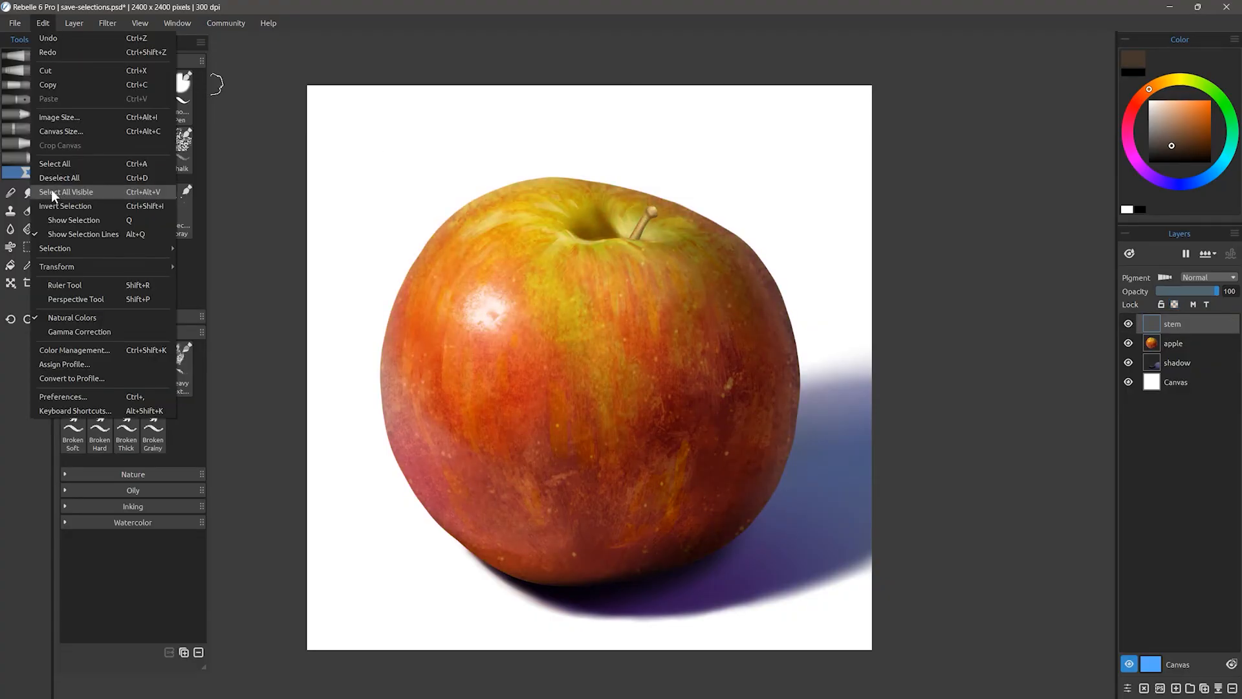
{"action": "mouse_move", "coordinate": [104, 248]}
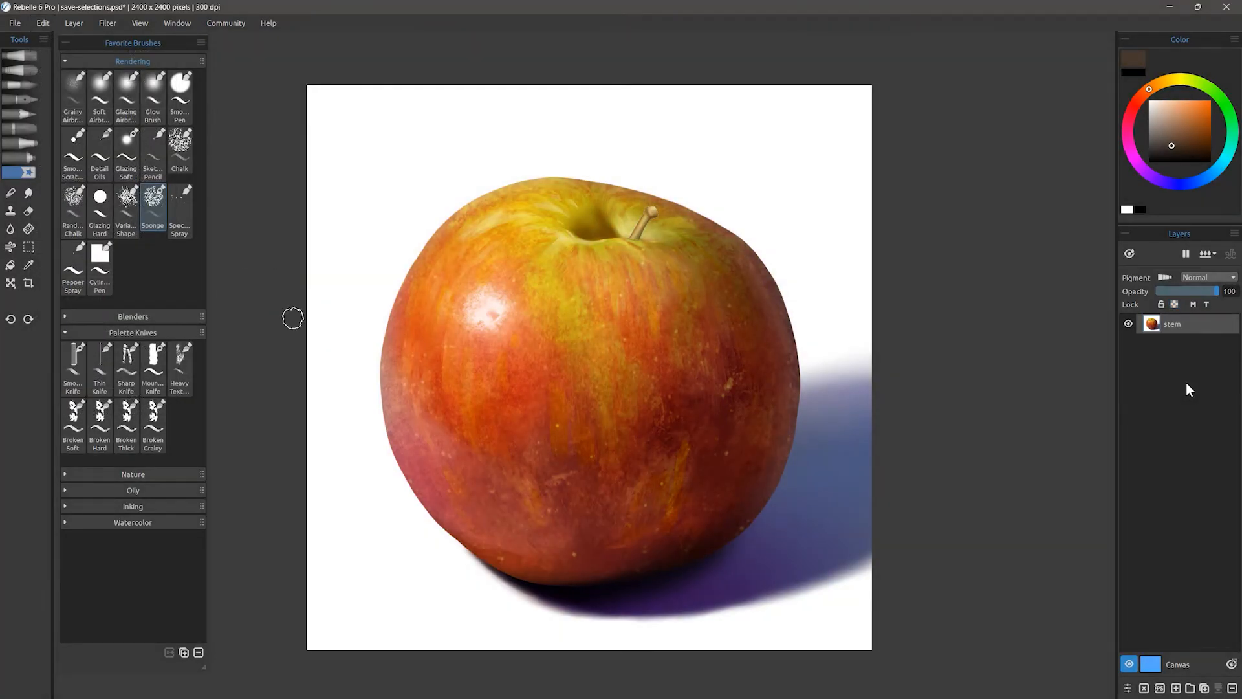
{"action": "double_click", "coordinate": [1178, 327]}
{"action": "type", "text": "merged"}
{"action": "key", "text": "Return"}
Try painting Sponge texture over the stem and a bluish Soft Airbrush shadow beside the apple on the merged layer.
{"action": "mouse_move", "coordinate": [650, 210]}
{"action": "left_mouse_down"}
{"action": "mouse_move", "coordinate": [644, 236]}
{"action": "mouse_move", "coordinate": [661, 242]}
{"action": "left_mouse_up"}
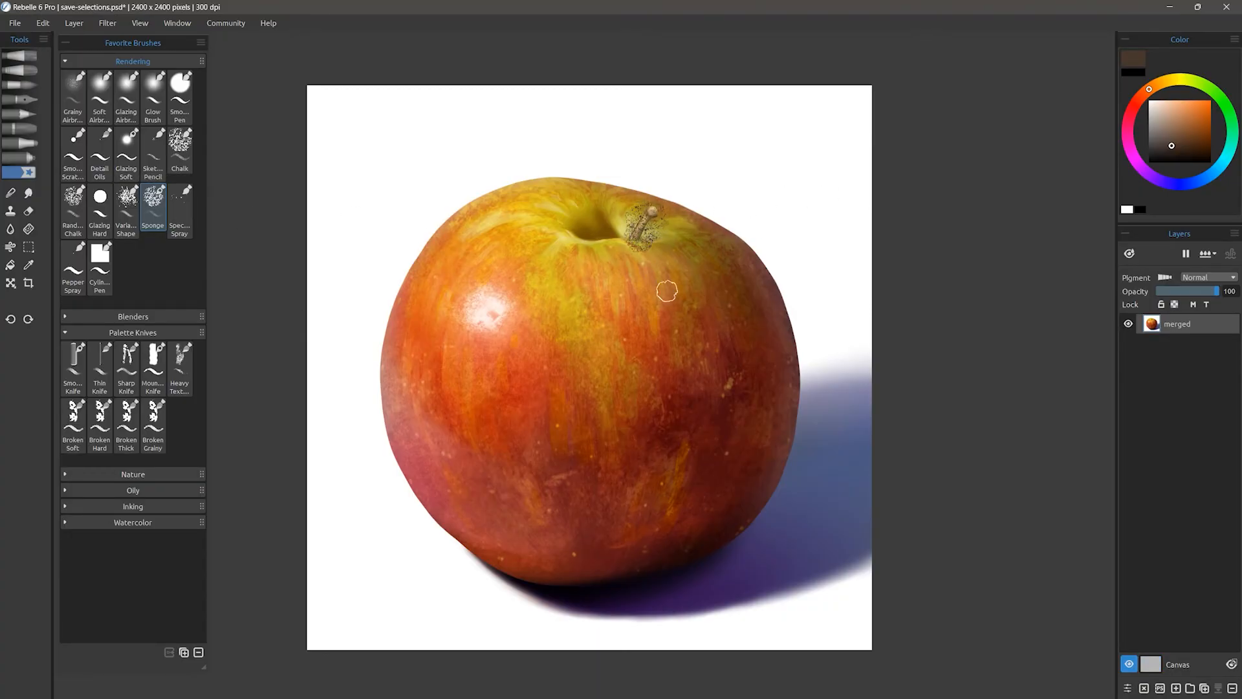
{"action": "left_click", "coordinate": [100, 98]}
{"action": "left_click", "coordinate": [827, 409], "text": "alt"}
{"action": "mouse_move", "coordinate": [816, 382]}
{"action": "left_mouse_down"}
{"action": "mouse_move", "coordinate": [863, 366]}
{"action": "mouse_move", "coordinate": [907, 380]}
{"action": "left_mouse_up"}
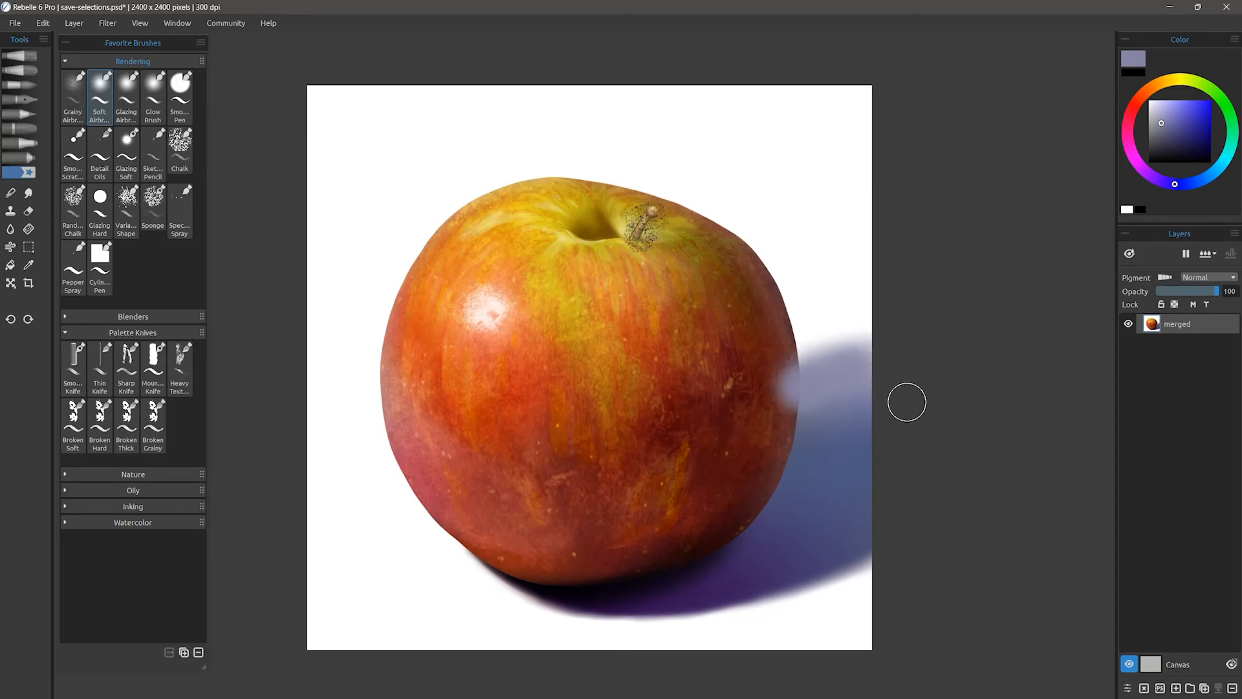
Load the saved stem selection and paint Sponge texture on the stem inside it.
{"action": "left_click", "coordinate": [43, 23]}
{"action": "mouse_move", "coordinate": [97, 246]}
{"action": "left_click", "coordinate": [218, 270]}
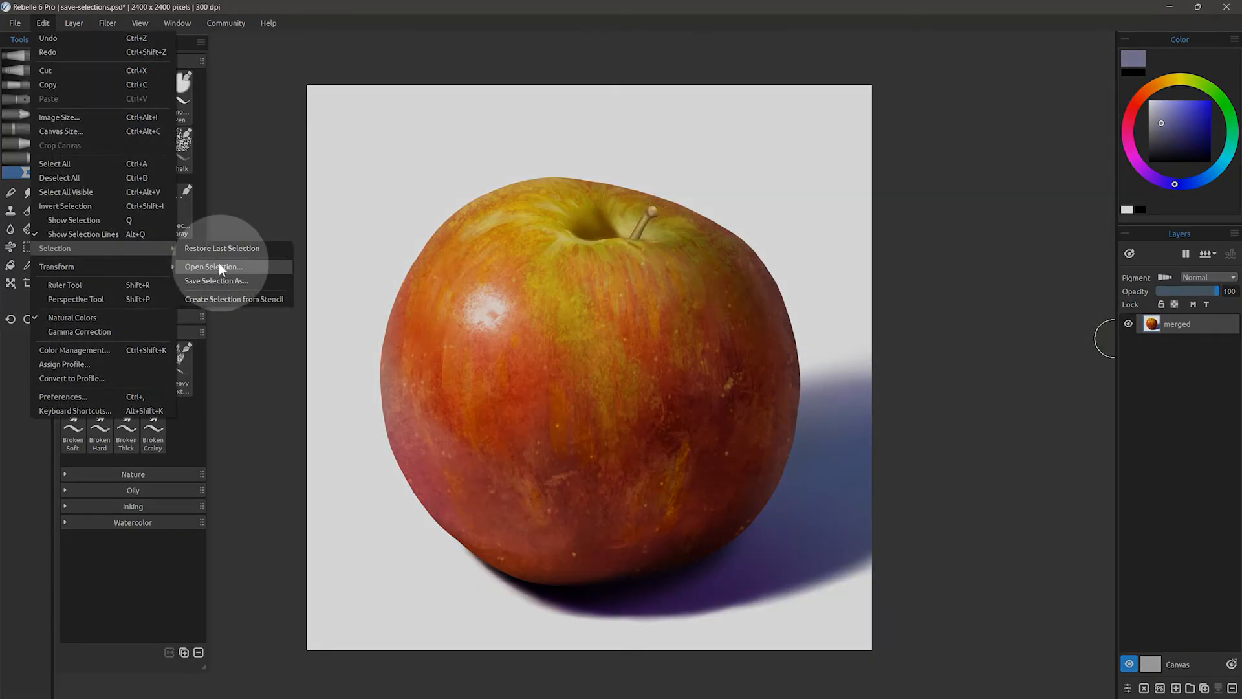
{"action": "left_click", "coordinate": [348, 110]}
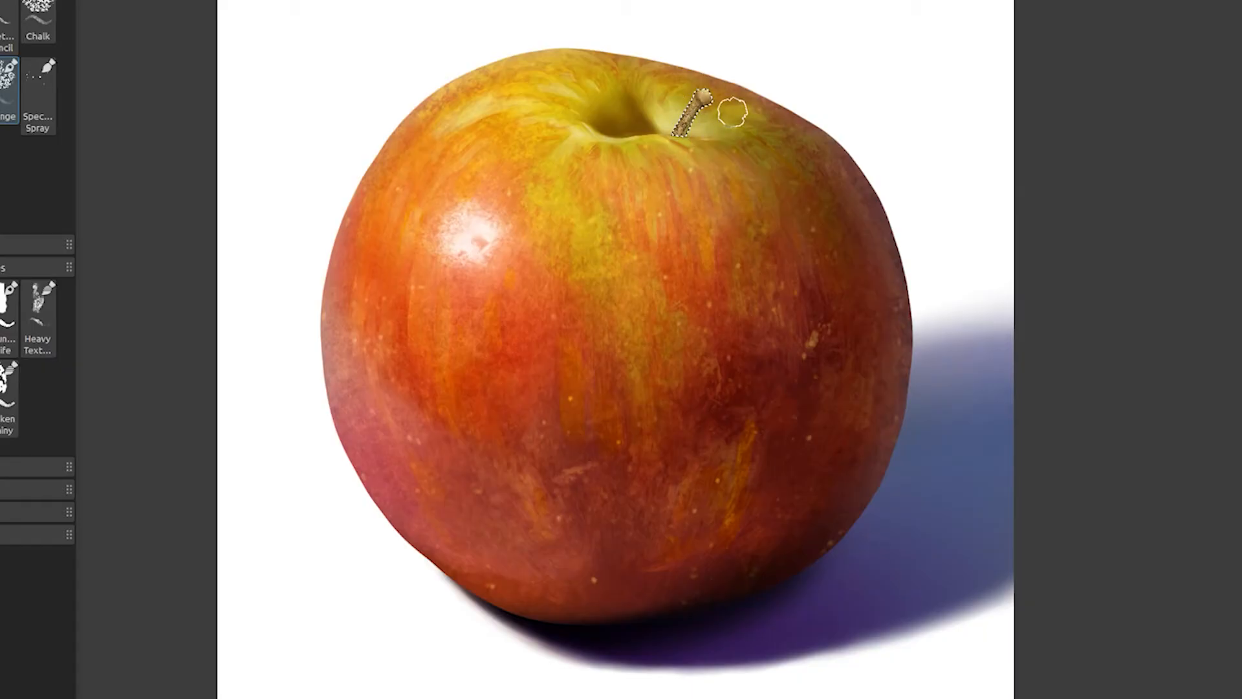
Load the saved apple selection and paint inside it with dark red Soft Airbrush shading and Sponge speckles.
{"action": "left_click", "coordinate": [220, 269]}
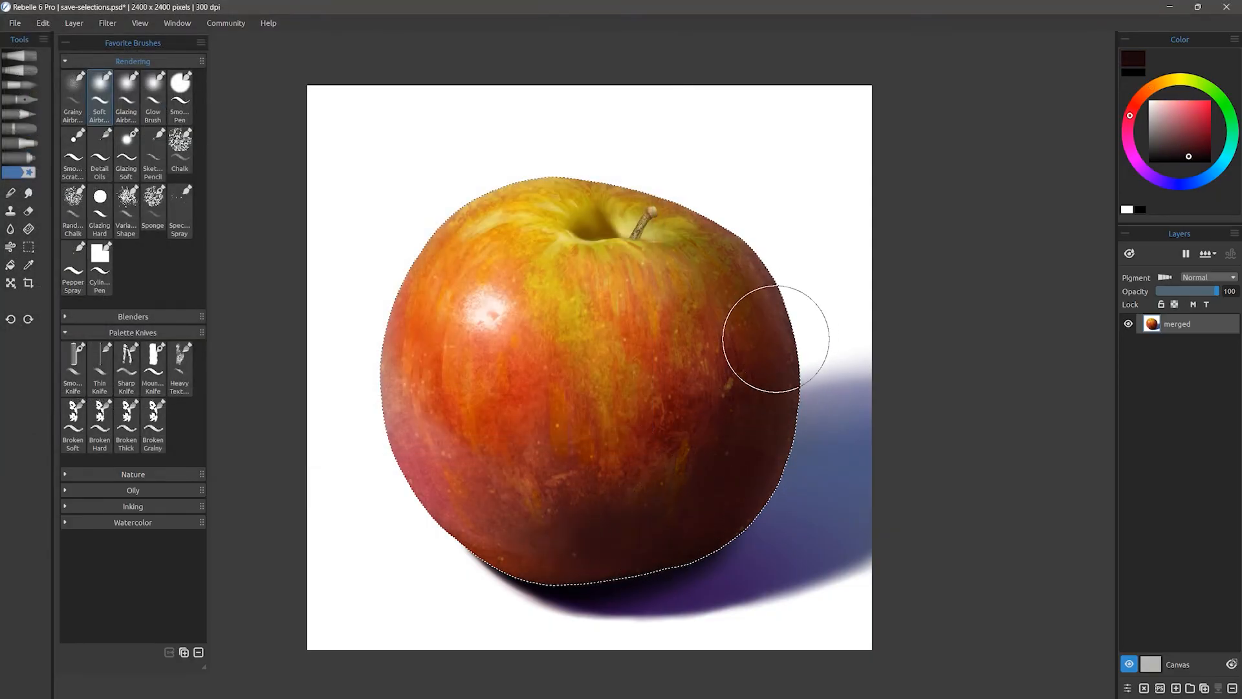
{"action": "mouse_move", "coordinate": [777, 327]}
{"action": "left_mouse_down"}
{"action": "mouse_move", "coordinate": [632, 504]}
{"action": "mouse_move", "coordinate": [751, 243]}
{"action": "mouse_move", "coordinate": [780, 315]}
{"action": "mouse_move", "coordinate": [597, 541]}
{"action": "mouse_move", "coordinate": [525, 518]}
{"action": "mouse_move", "coordinate": [426, 523]}
{"action": "mouse_move", "coordinate": [396, 492]}
{"action": "mouse_move", "coordinate": [365, 369]}
{"action": "mouse_move", "coordinate": [547, 592]}
{"action": "mouse_move", "coordinate": [679, 584]}
{"action": "left_mouse_up"}
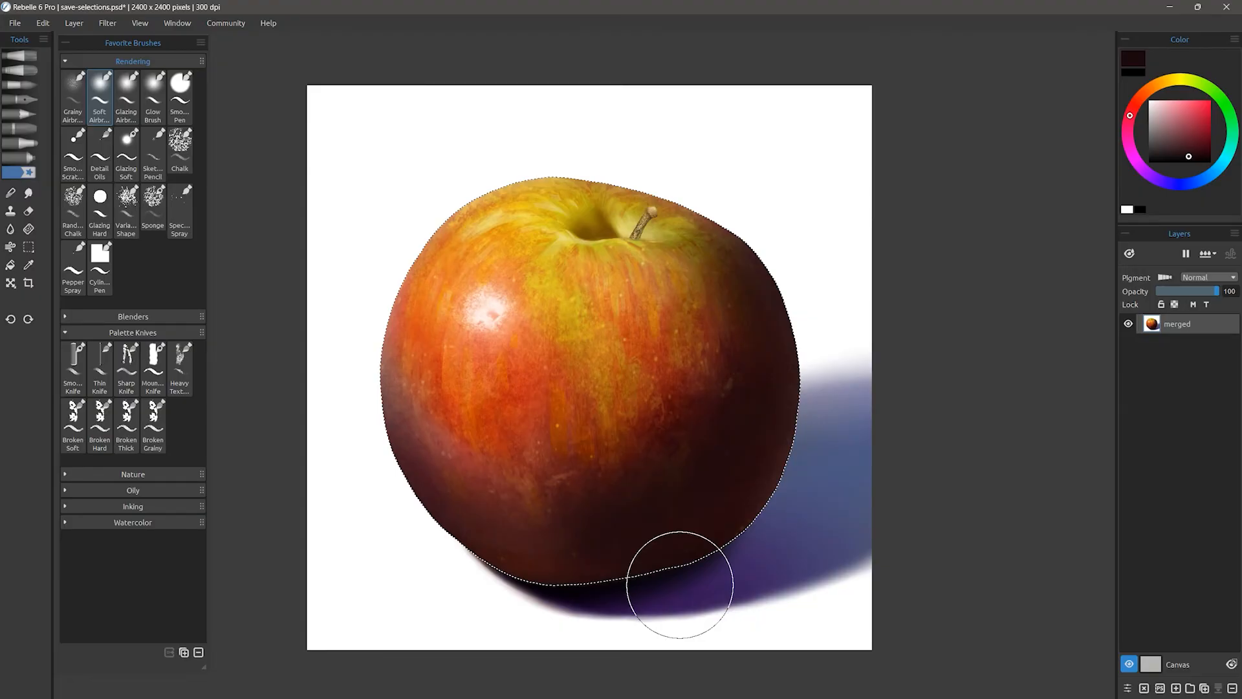
{"action": "left_click", "coordinate": [153, 204]}
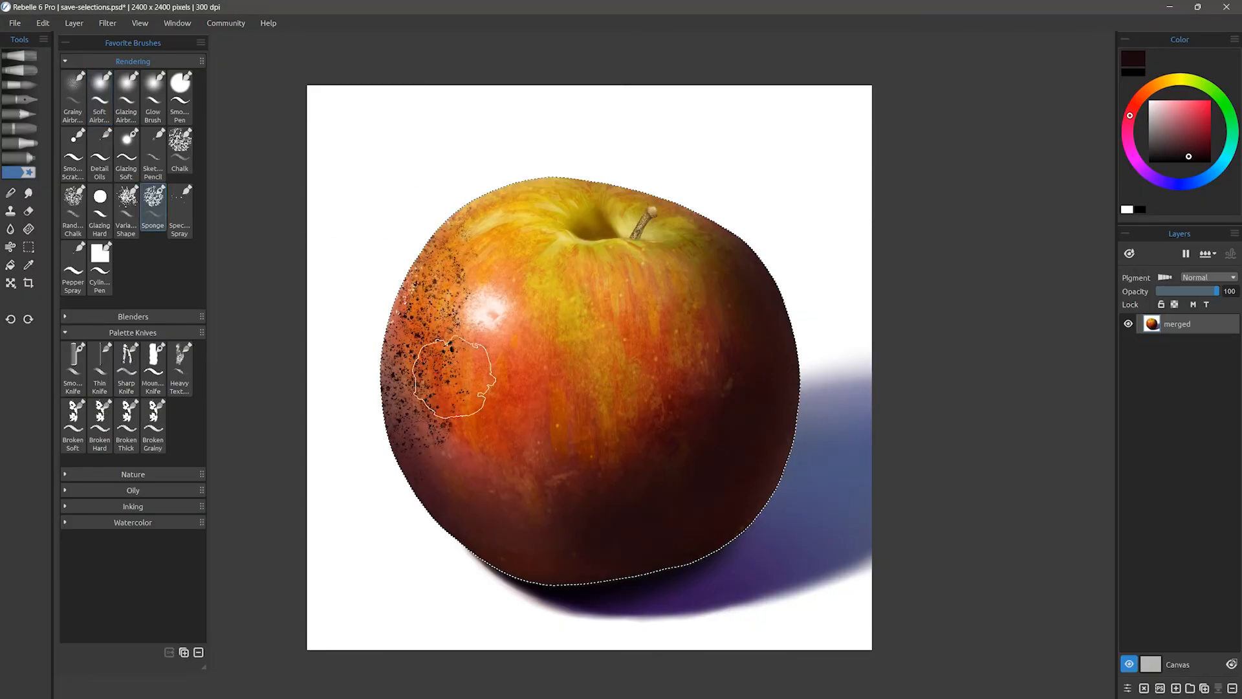
{"action": "mouse_move", "coordinate": [427, 363]}
{"action": "left_mouse_down"}
{"action": "mouse_move", "coordinate": [576, 379]}
{"action": "mouse_move", "coordinate": [712, 363]}
{"action": "left_mouse_up"}
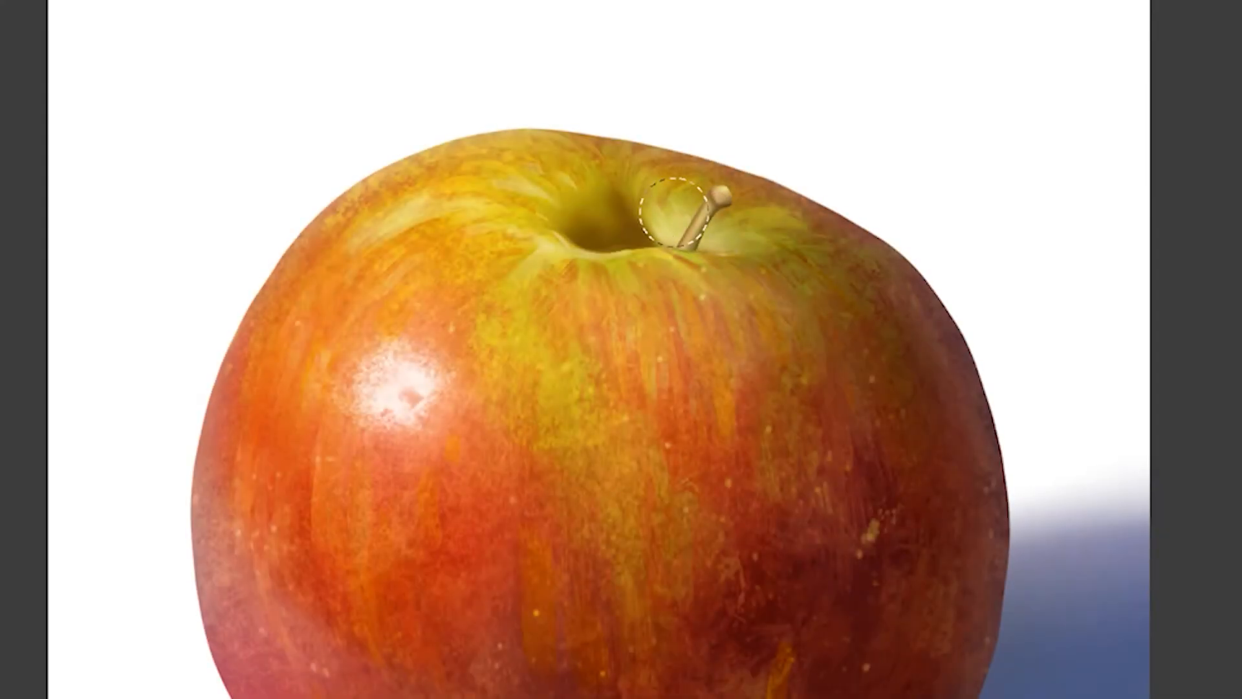
Smudge around the apple's stem and texture the selected stem with dark Sponge dabs, ending with no active selection.
{"action": "left_click_drag", "start_coordinate": [730, 212], "coordinate": [739, 221]}
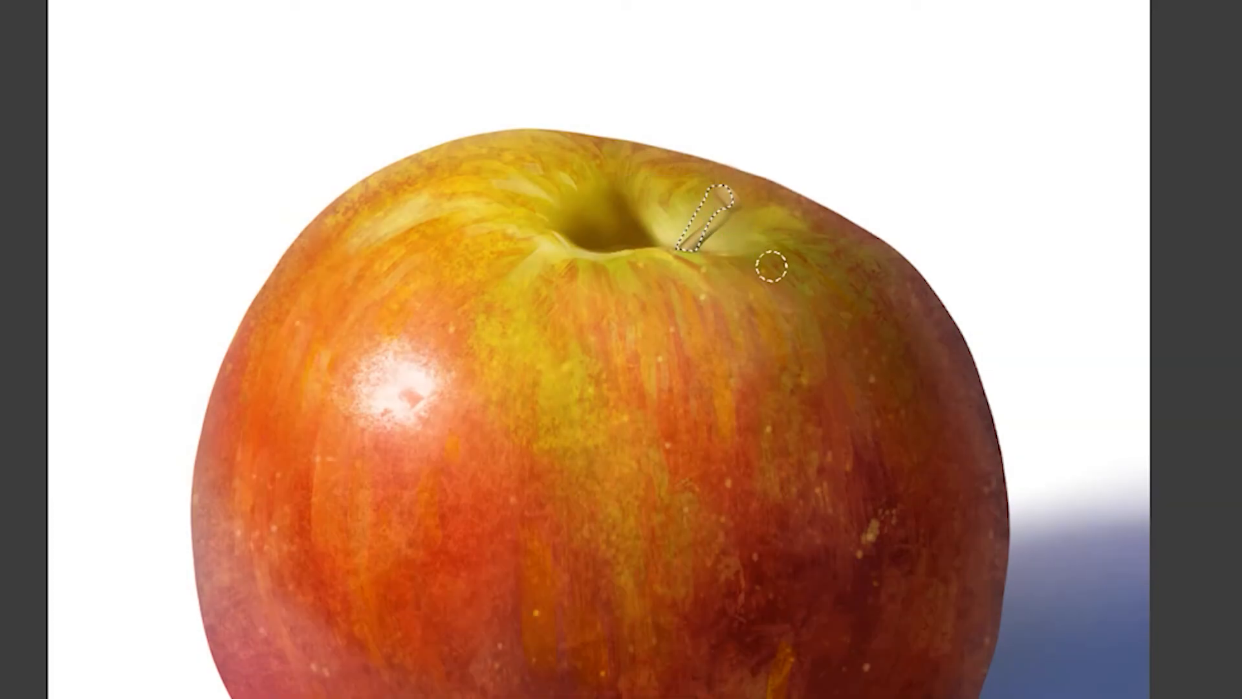
{"action": "mouse_move", "coordinate": [781, 144]}
{"action": "left_mouse_down"}
{"action": "mouse_move", "coordinate": [808, 209]}
{"action": "mouse_move", "coordinate": [730, 189]}
{"action": "left_mouse_up"}
{"action": "key", "text": "ctrl+d"}
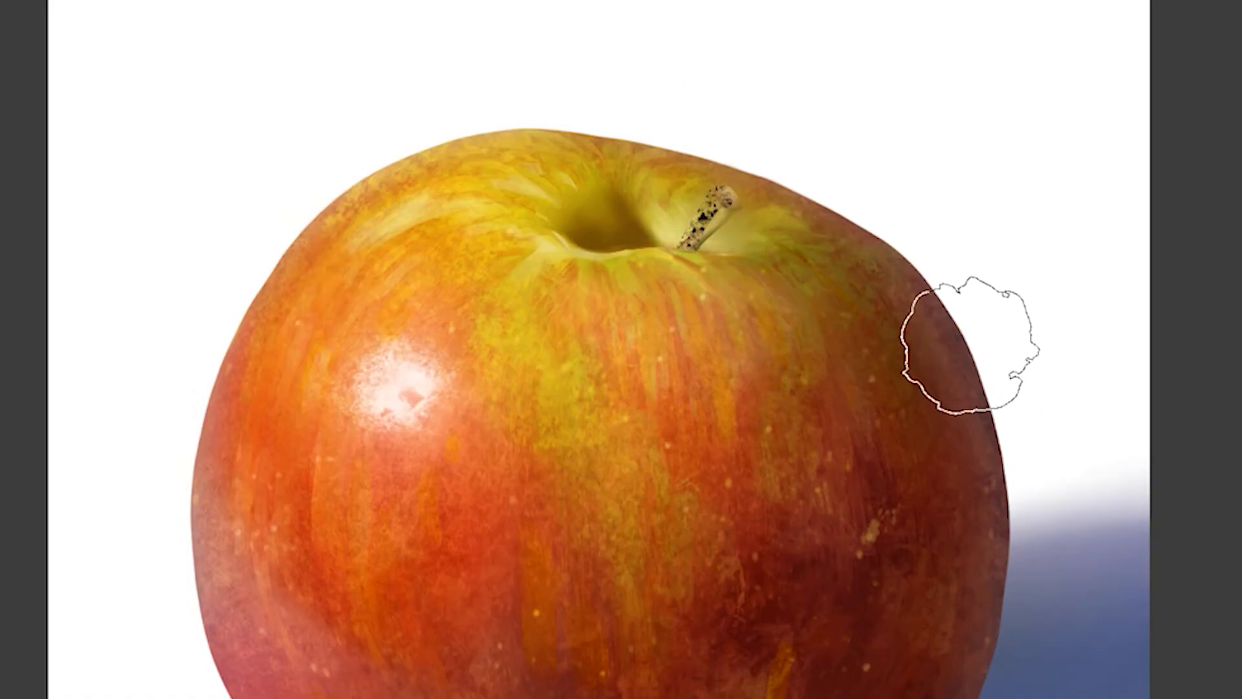